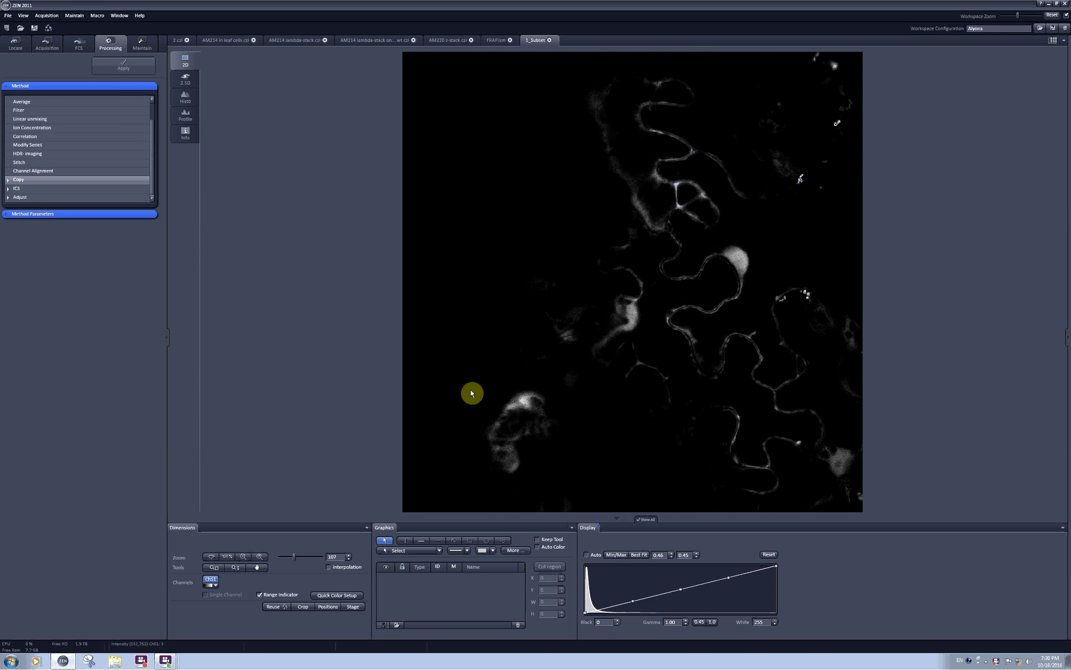
# Zoom in on the leaf cell image to 860% to inspect individual pixels.
pyautogui.click(263, 558)
pyautogui.click(264, 558)
pyautogui.click(264, 558)
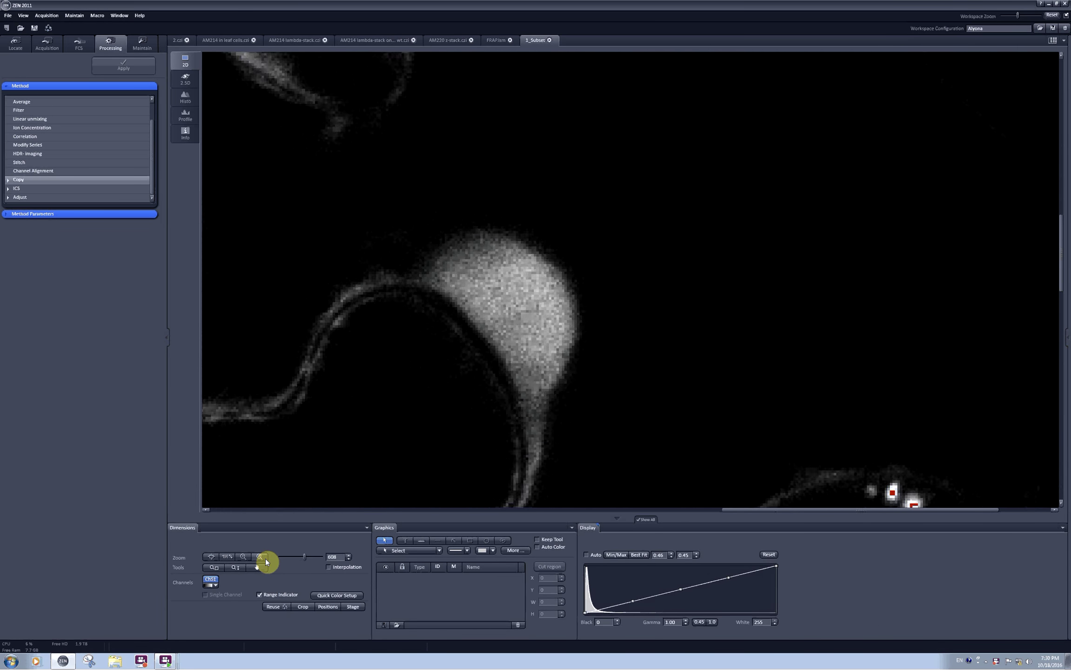
pyautogui.click(265, 559)
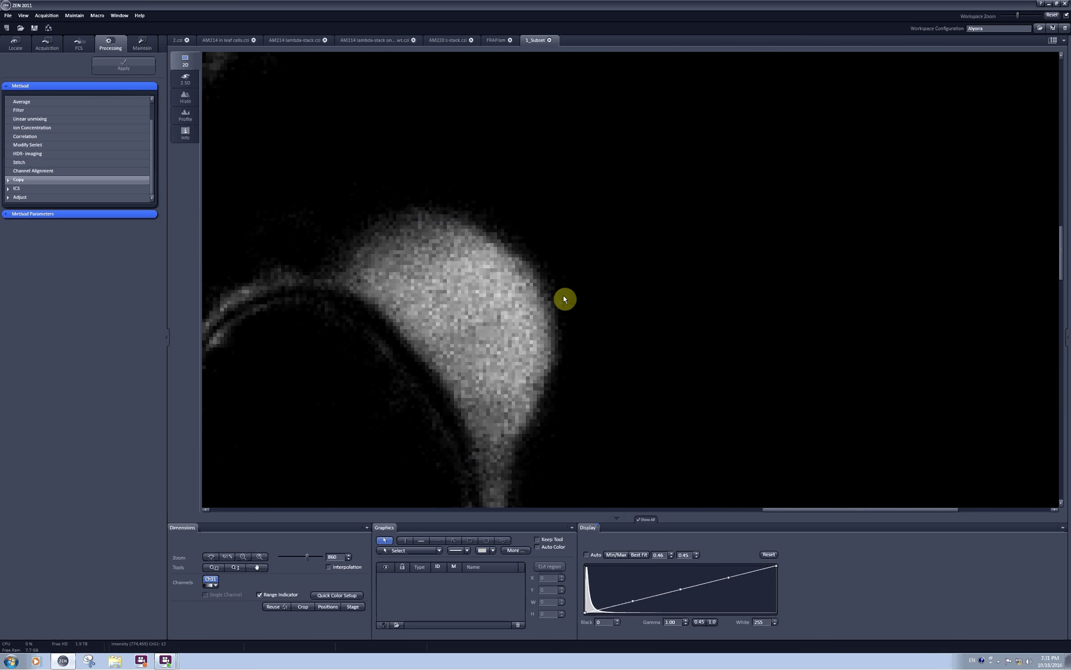
# Zoom back out to about 152% to see the whole cell field.
pyautogui.click(243, 556)
pyautogui.click(242, 556)
pyautogui.click(244, 557)
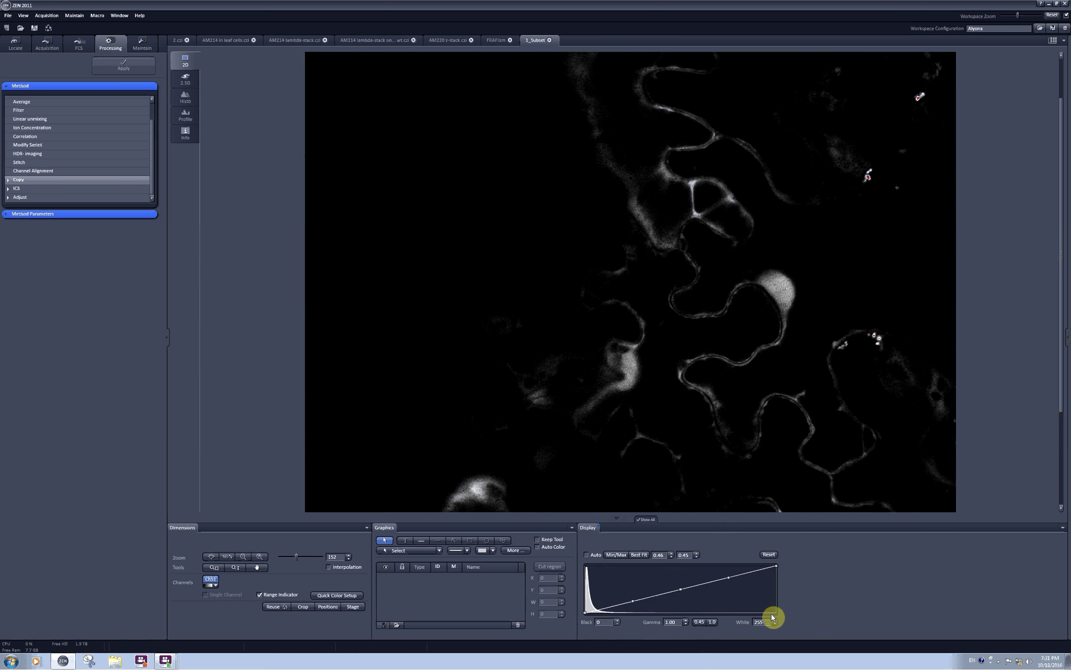
# Lower the display gamma and the white level to brighten the faint cell outlines.
pyautogui.moveTo(632, 600)
pyautogui.mouseDown()
pyautogui.moveTo(634, 573)
pyautogui.moveTo(640, 603)
pyautogui.moveTo(641, 587)
pyautogui.mouseUp()
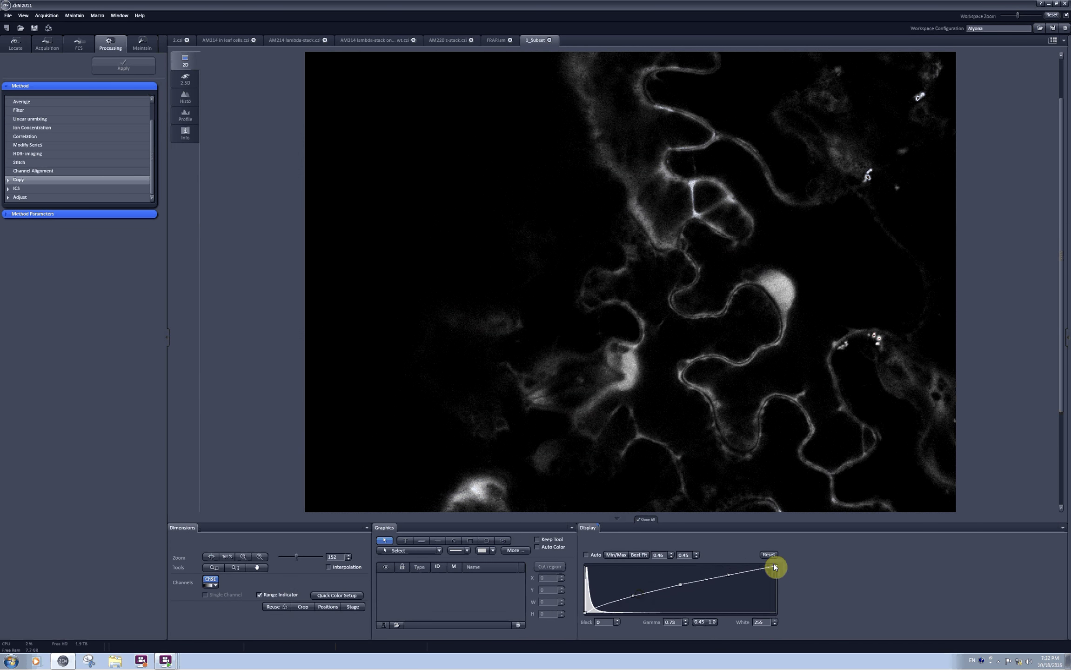
pyautogui.moveTo(774, 565); pyautogui.dragTo(689, 568)
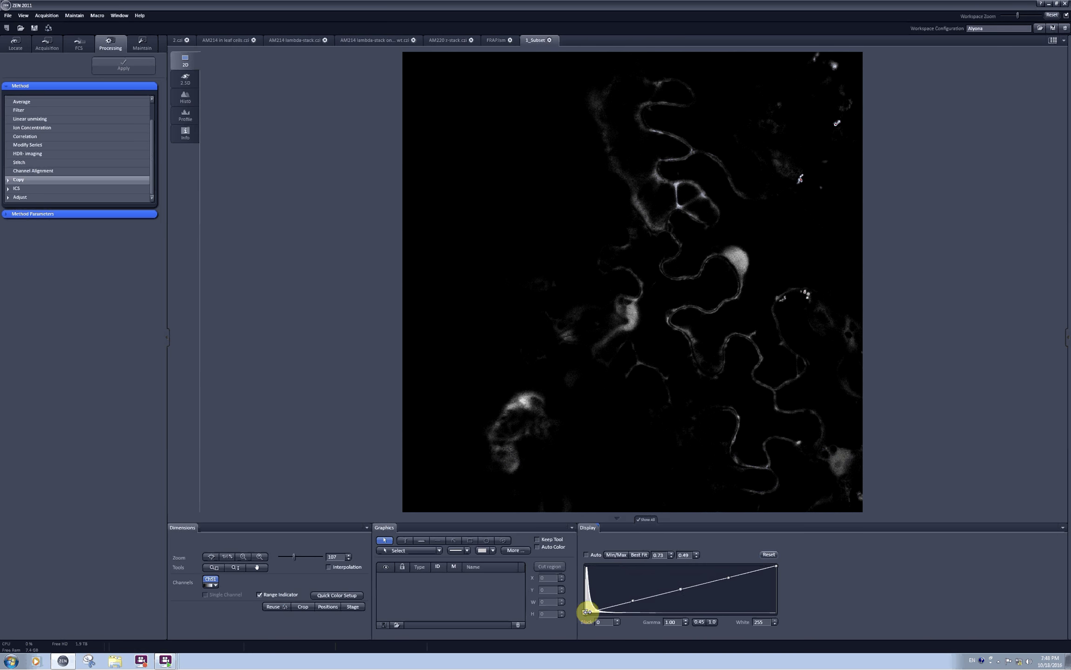
# Set the black level to 7 and the white level to 151, flagging saturated spots red.
pyautogui.moveTo(586, 611); pyautogui.dragTo(646, 613)
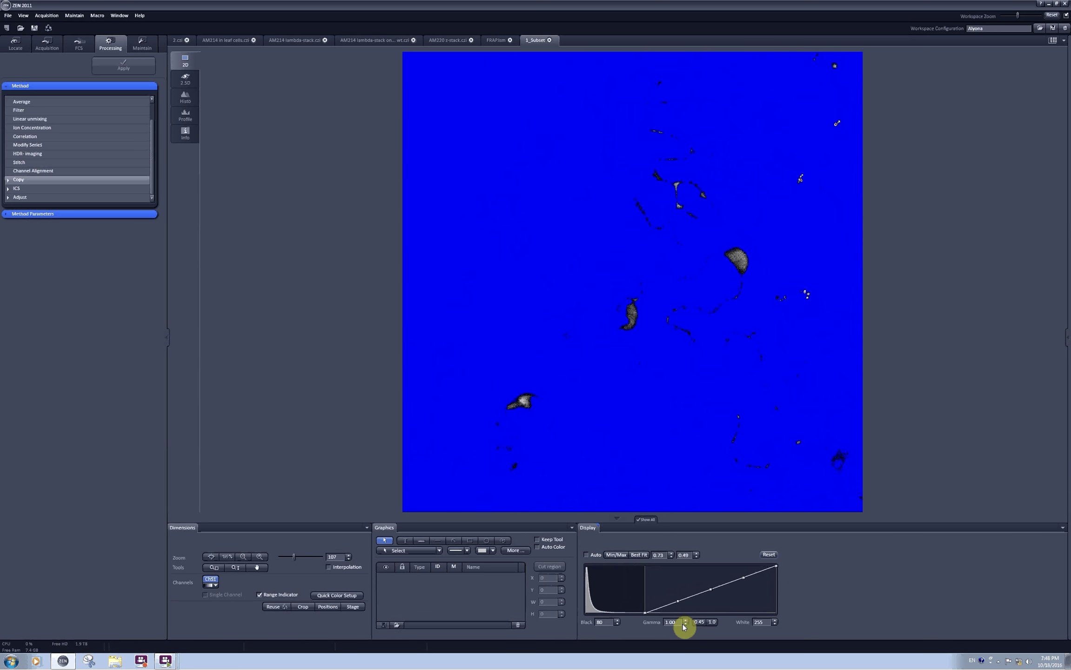
pyautogui.moveTo(645, 612); pyautogui.dragTo(591, 616)
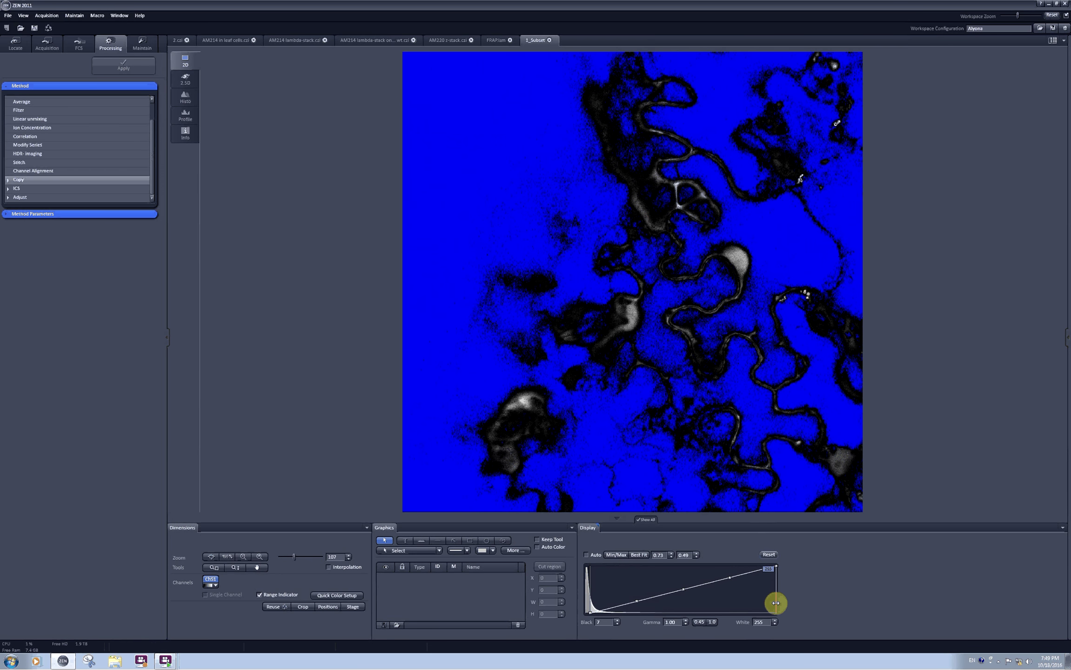
pyautogui.moveTo(774, 597); pyautogui.dragTo(698, 590)
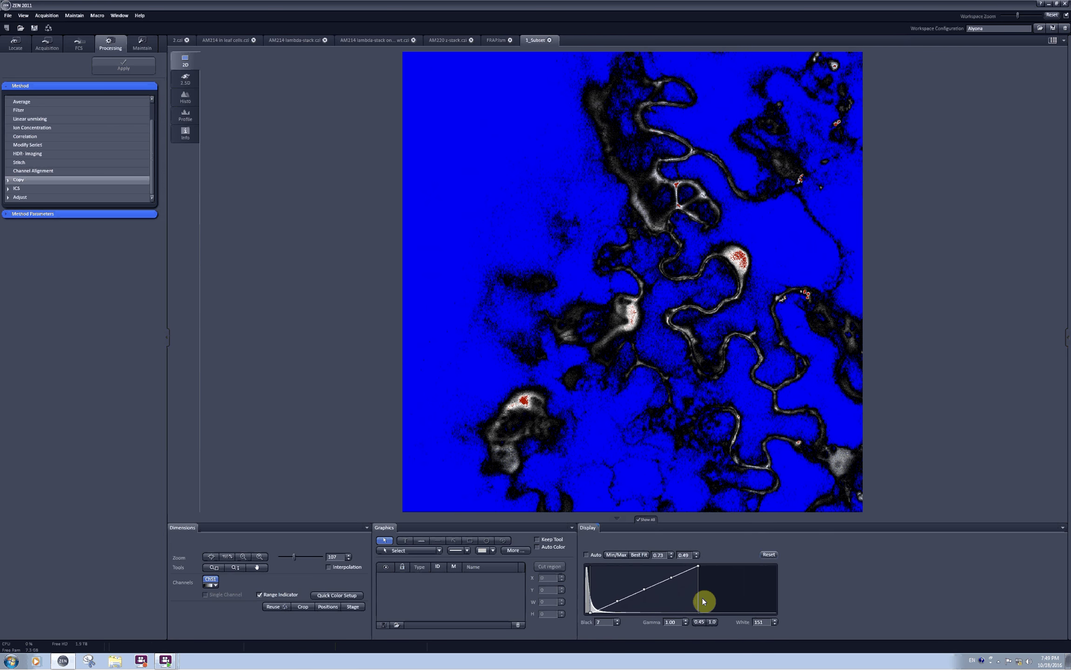
# Compare Reset, Best Fit and Auto scaling, then set black 1 and white 72.
pyautogui.click(772, 555)
pyautogui.click(770, 555)
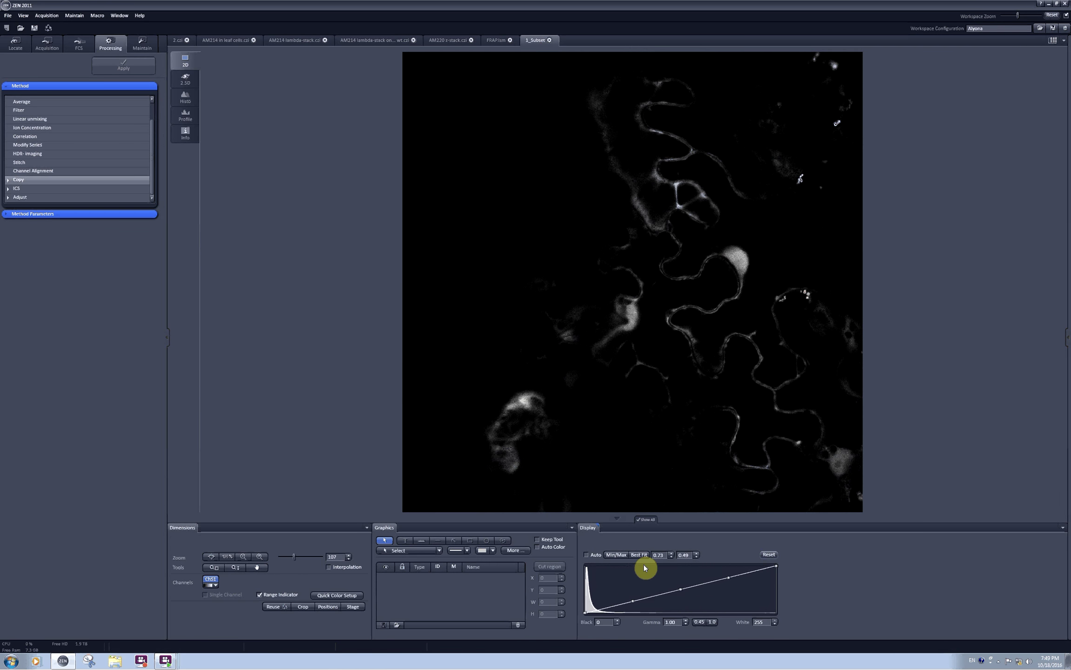
pyautogui.click(637, 557)
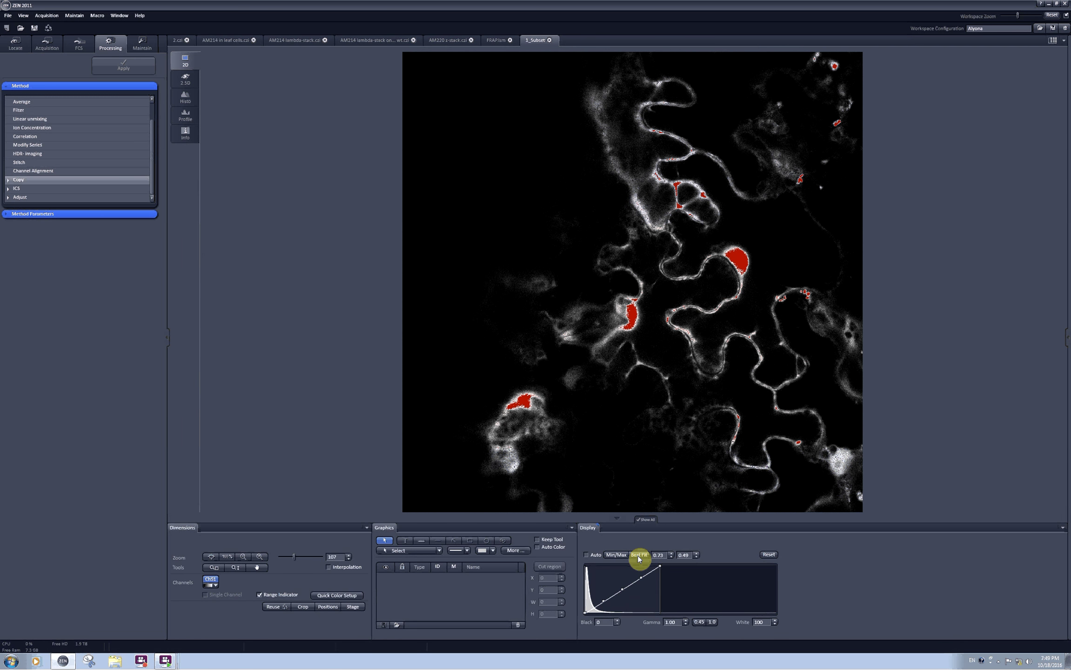
pyautogui.click(594, 557)
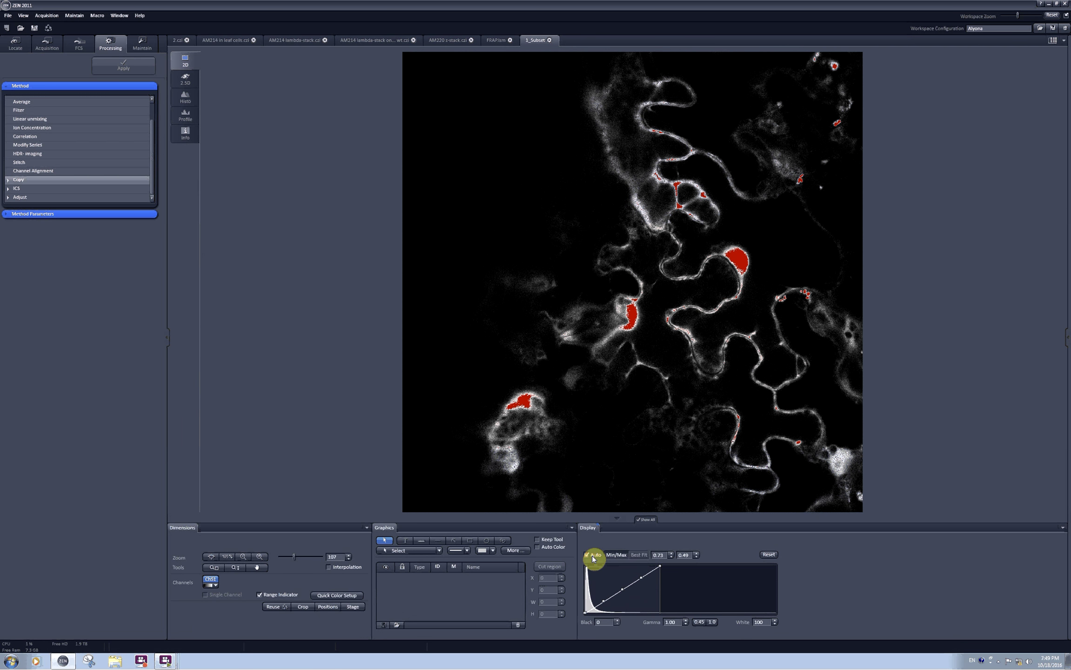
pyautogui.click(770, 555)
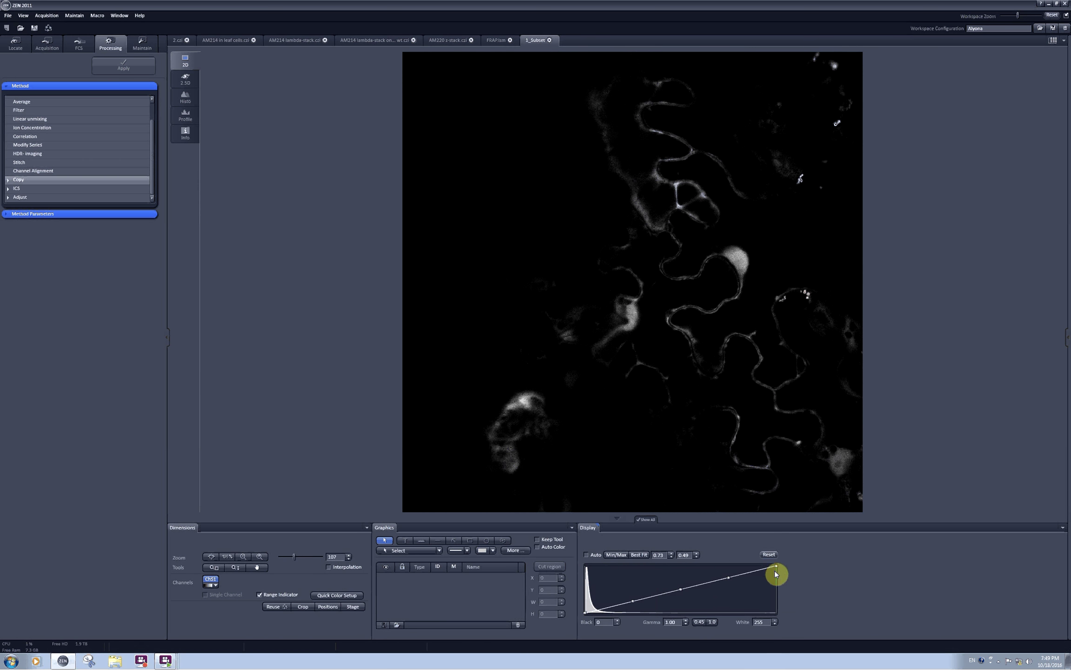
pyautogui.moveTo(776, 565); pyautogui.dragTo(677, 566)
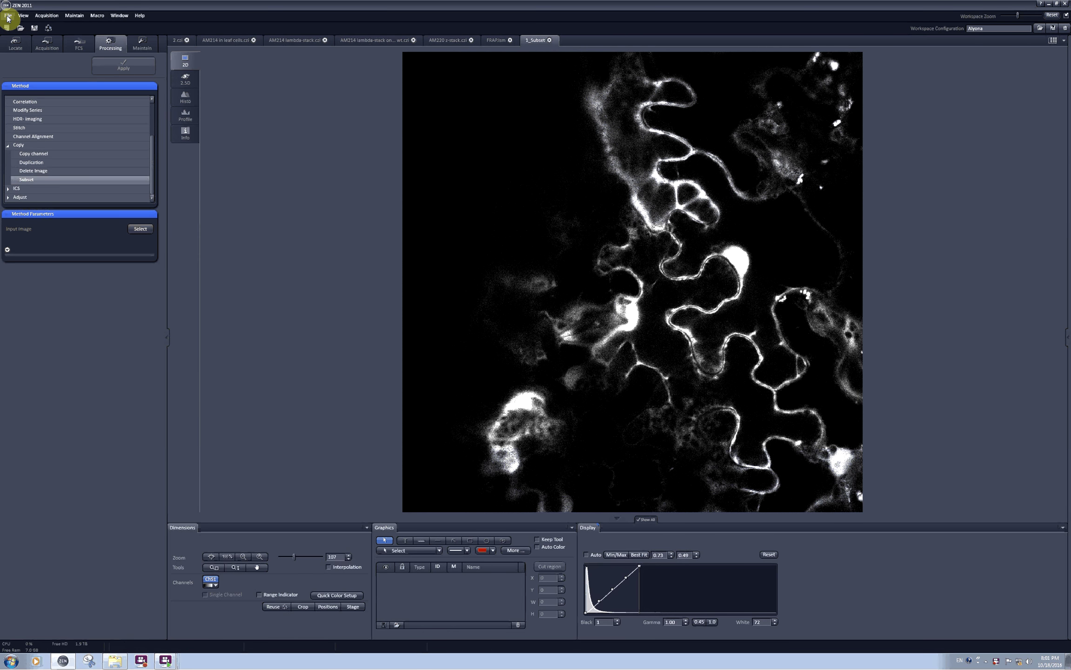
# Export the single-plane window contents as a Tagged Image File, overwriting 1_Subset.tif on the Desktop.
pyautogui.click(7, 16)
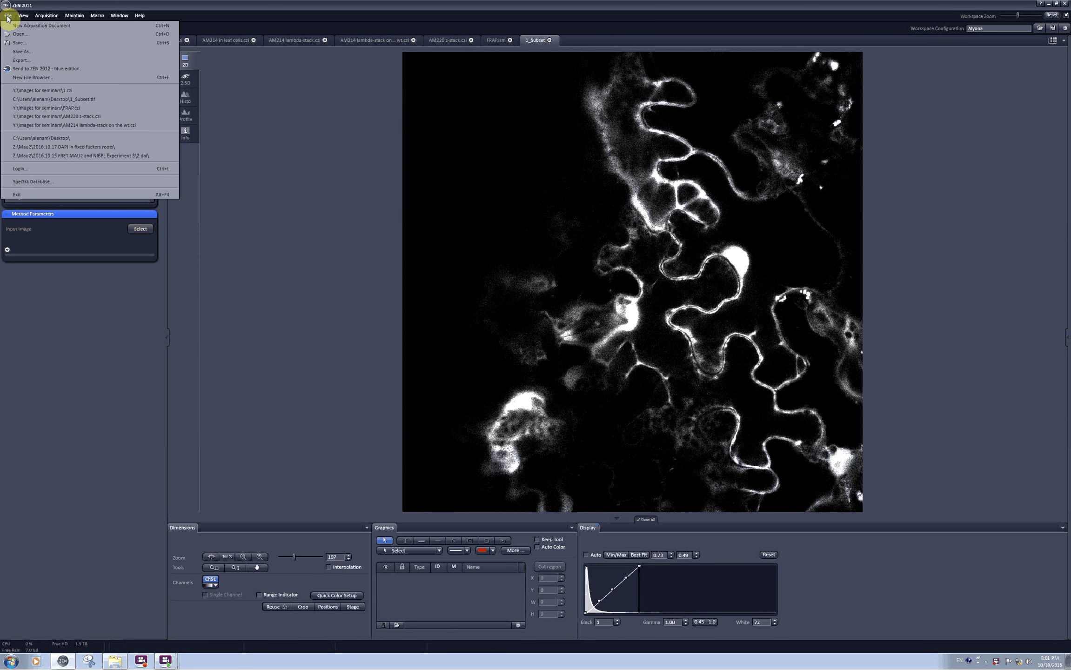
pyautogui.click(36, 64)
pyautogui.click(491, 273)
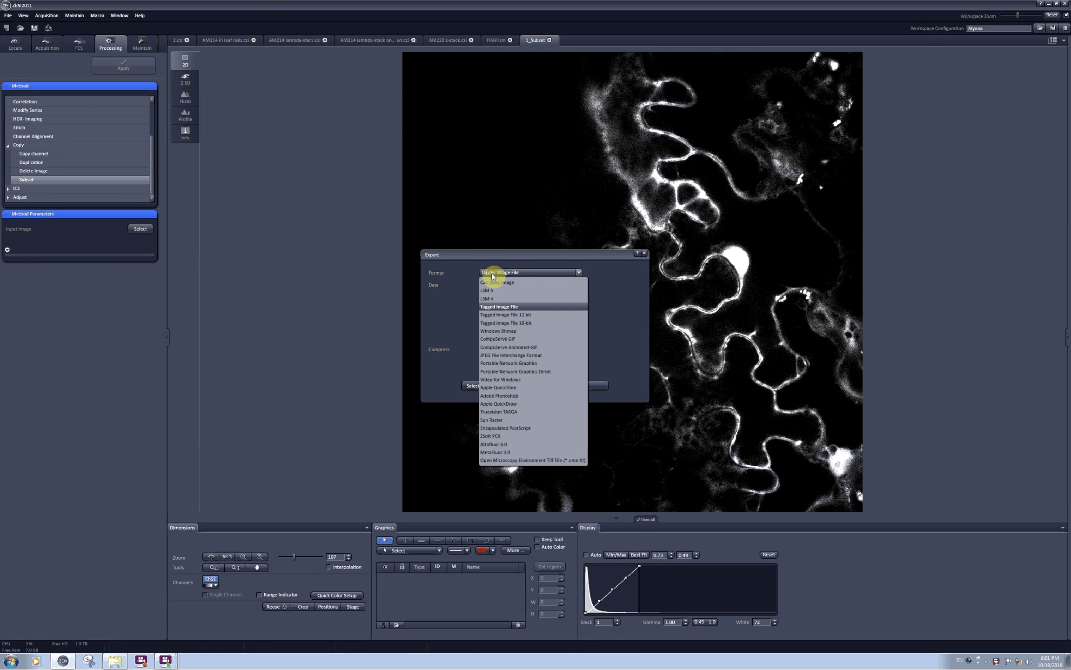
pyautogui.click(501, 308)
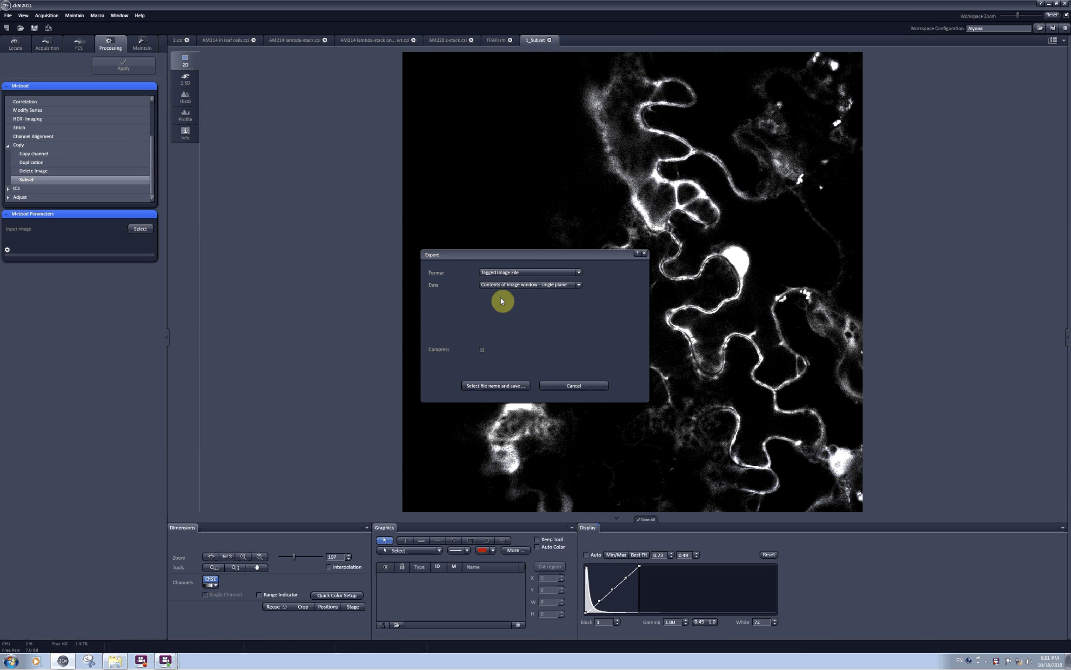
pyautogui.click(505, 286)
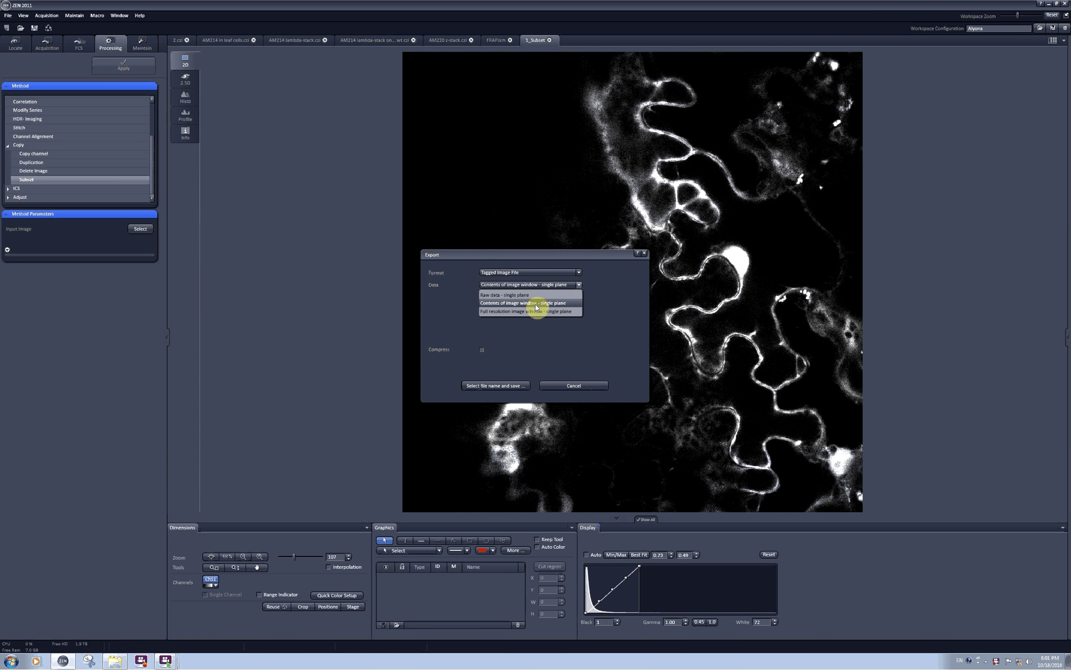
pyautogui.click(535, 304)
pyautogui.click(514, 386)
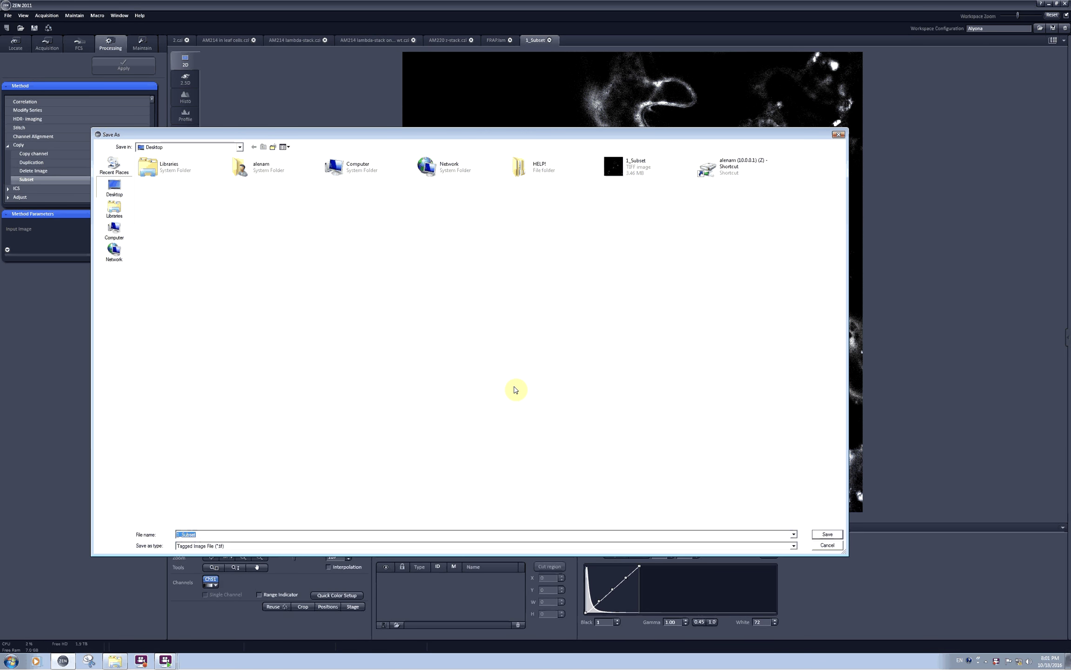
pyautogui.click(827, 534)
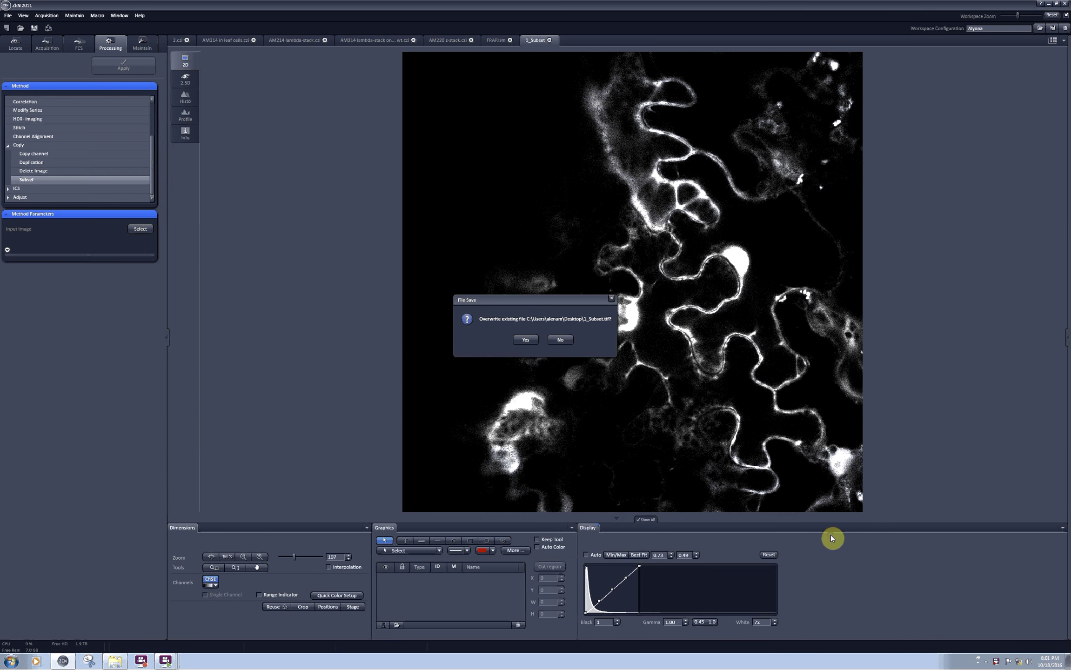
pyautogui.click(536, 341)
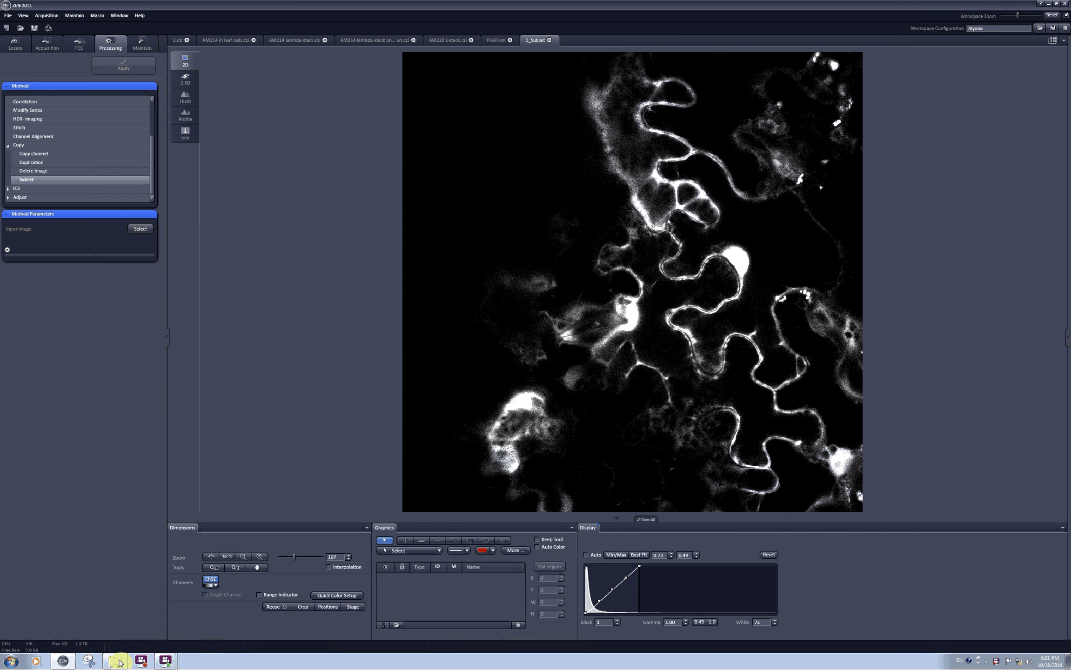
# Reopen the exported 1_Subset.tif, set its gamma to 0.82, then switch to 2.czi.
pyautogui.click(550, 40)
pyautogui.click(1048, 4)
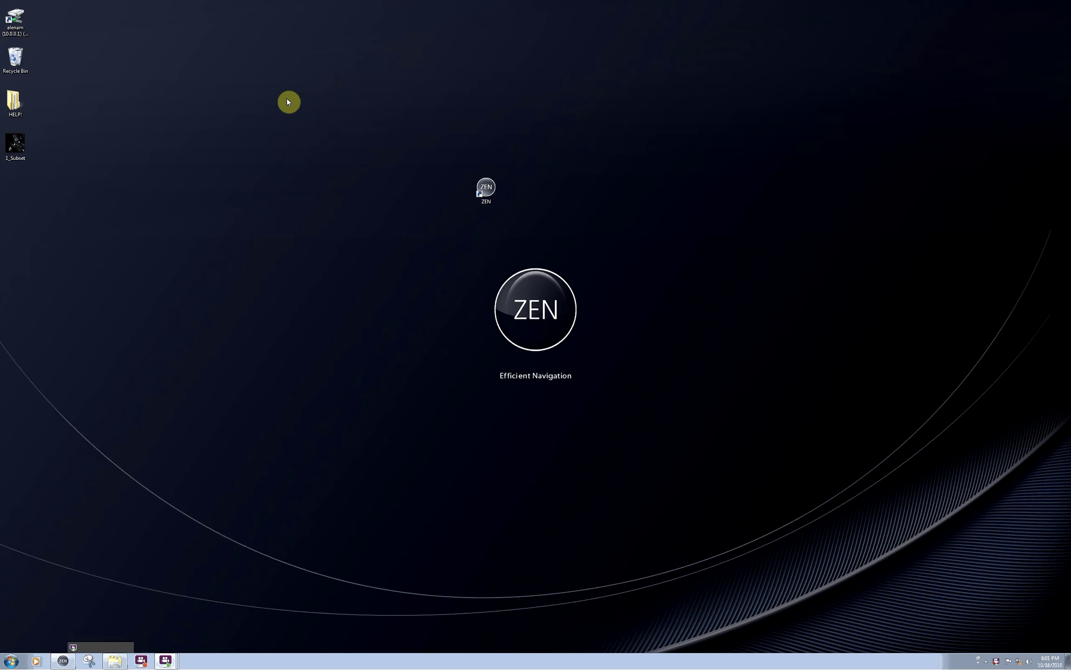
pyautogui.moveTo(14, 145); pyautogui.dragTo(346, 368)
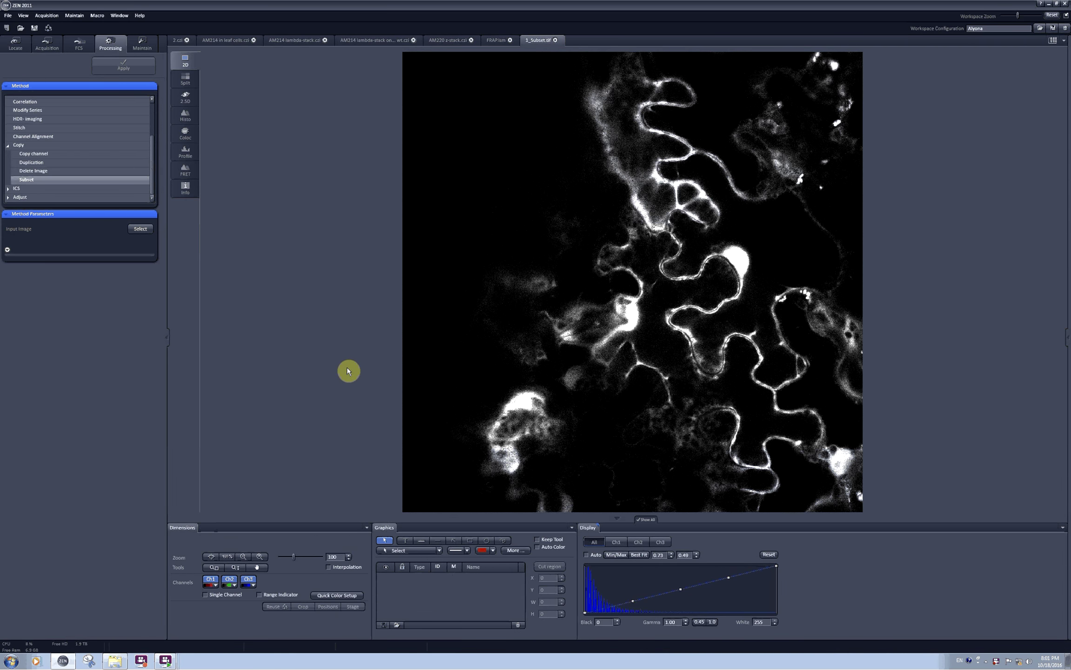
pyautogui.click(613, 622)
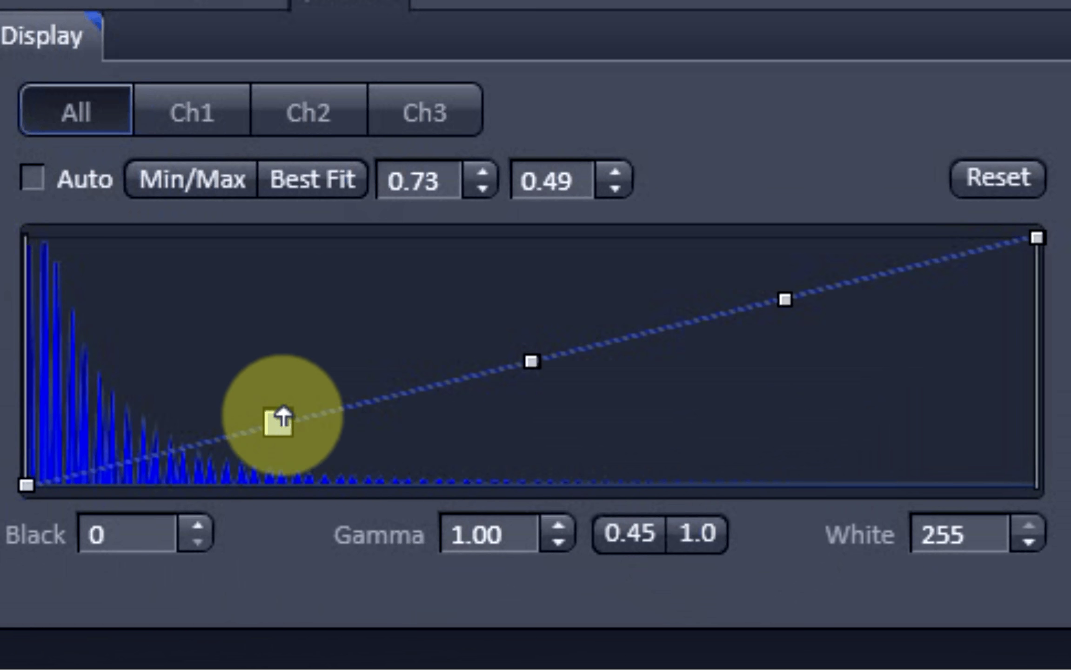
pyautogui.moveTo(284, 419)
pyautogui.mouseDown()
pyautogui.moveTo(270, 368)
pyautogui.moveTo(282, 403)
pyautogui.mouseUp()
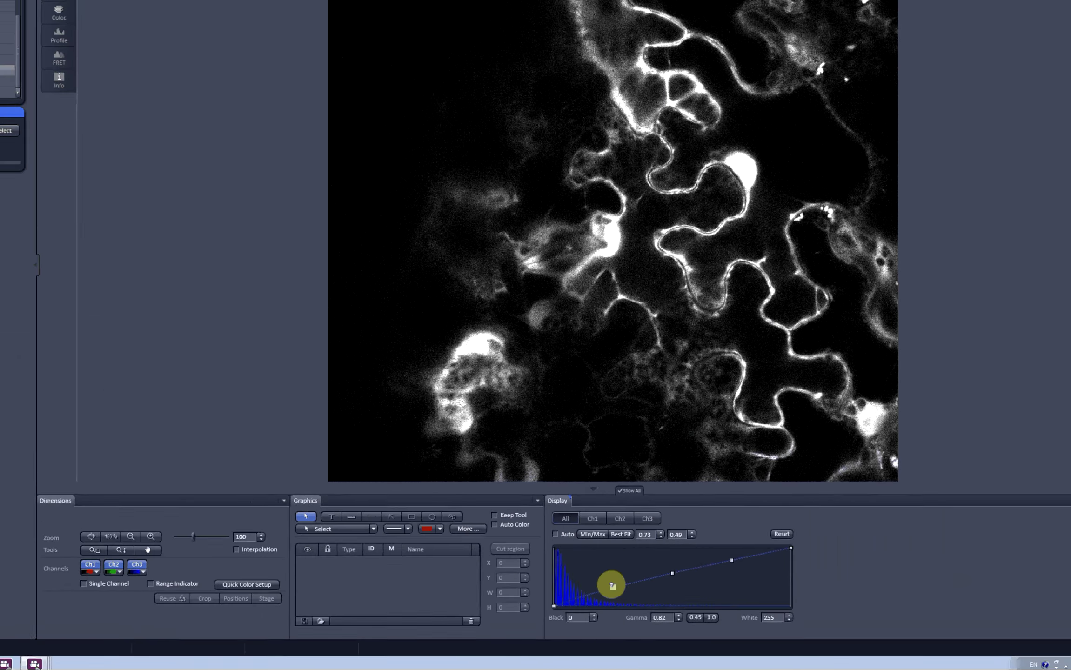
pyautogui.click(177, 41)
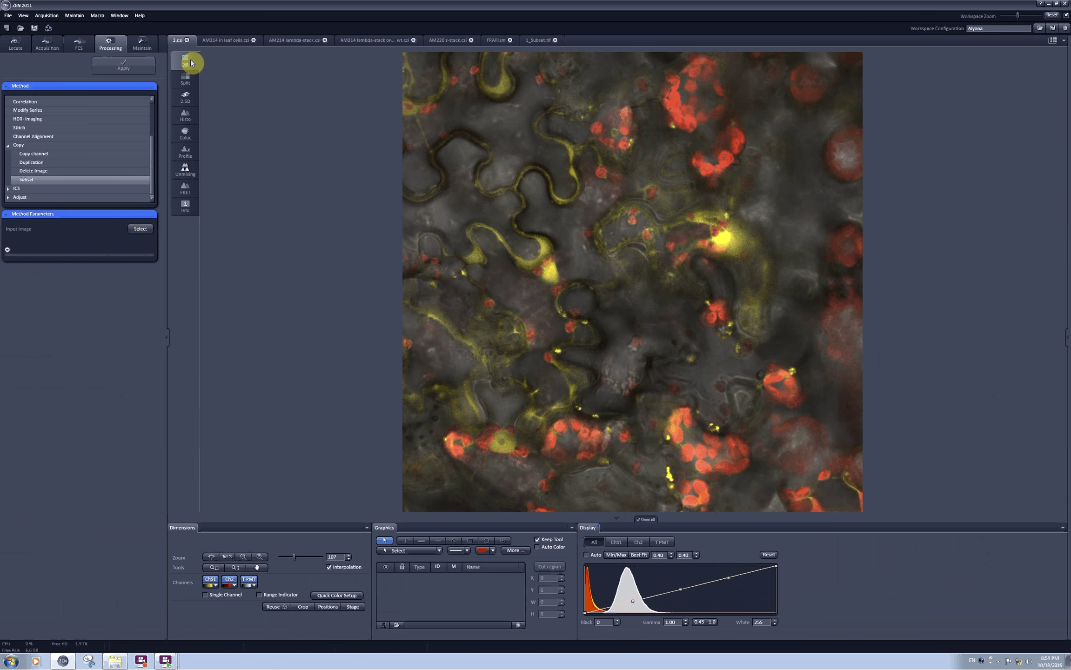
# Switch 2.czi to Split view with yellow, red and greyscale channel panels.
pyautogui.click(187, 84)
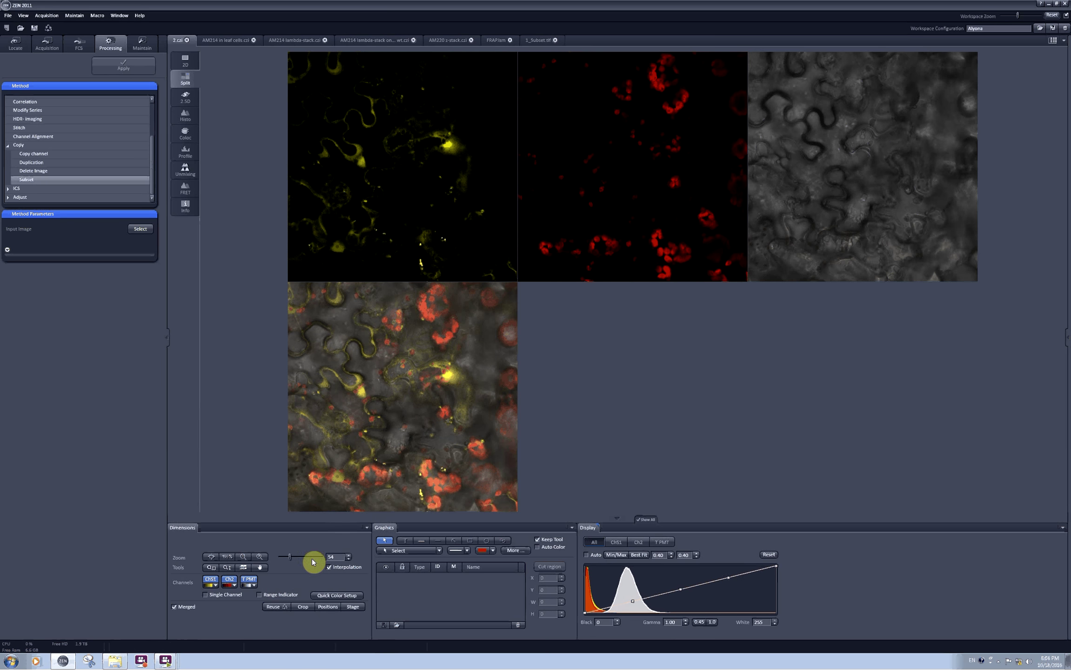
# Turn the Merged overlay back on, then toggle the T PMT and Ch2 channels off and on.
pyautogui.click(186, 610)
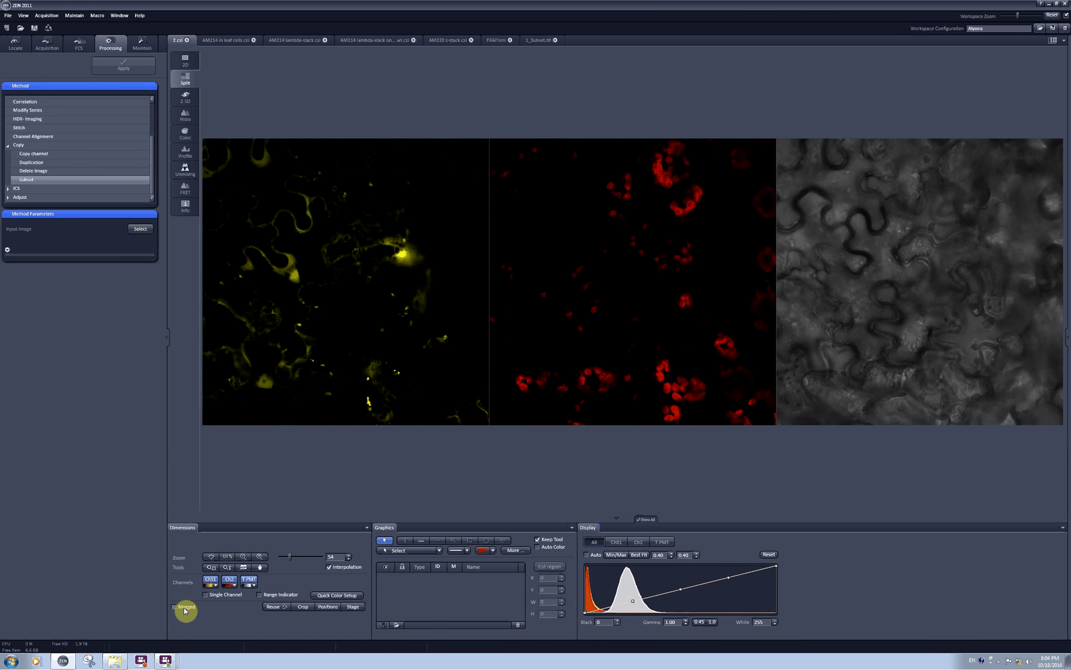
pyautogui.click(185, 610)
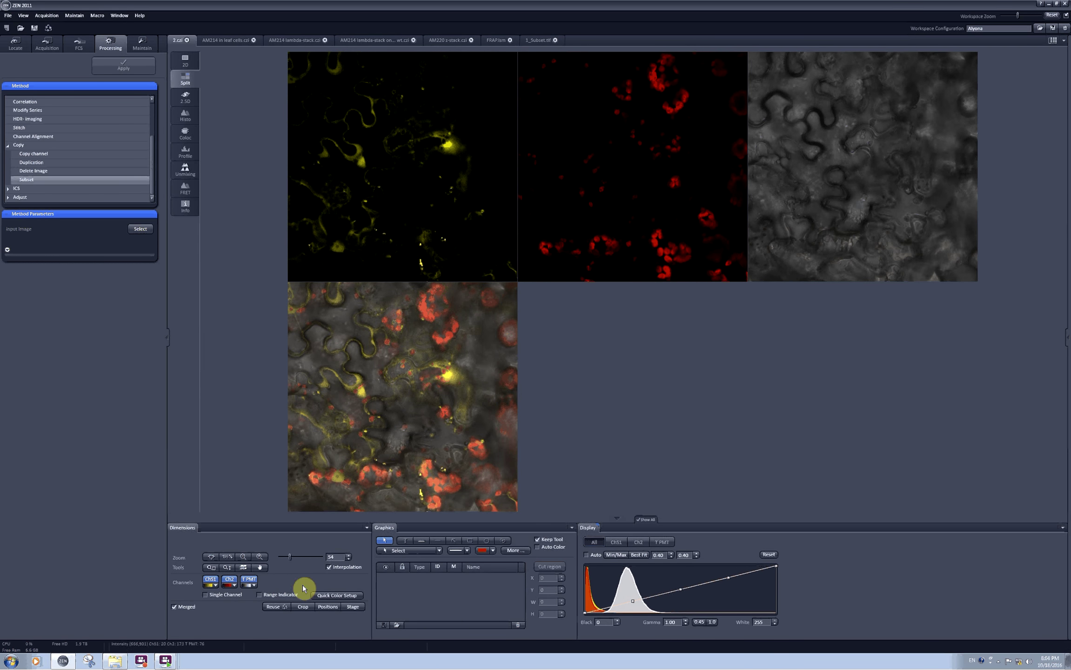
pyautogui.click(249, 579)
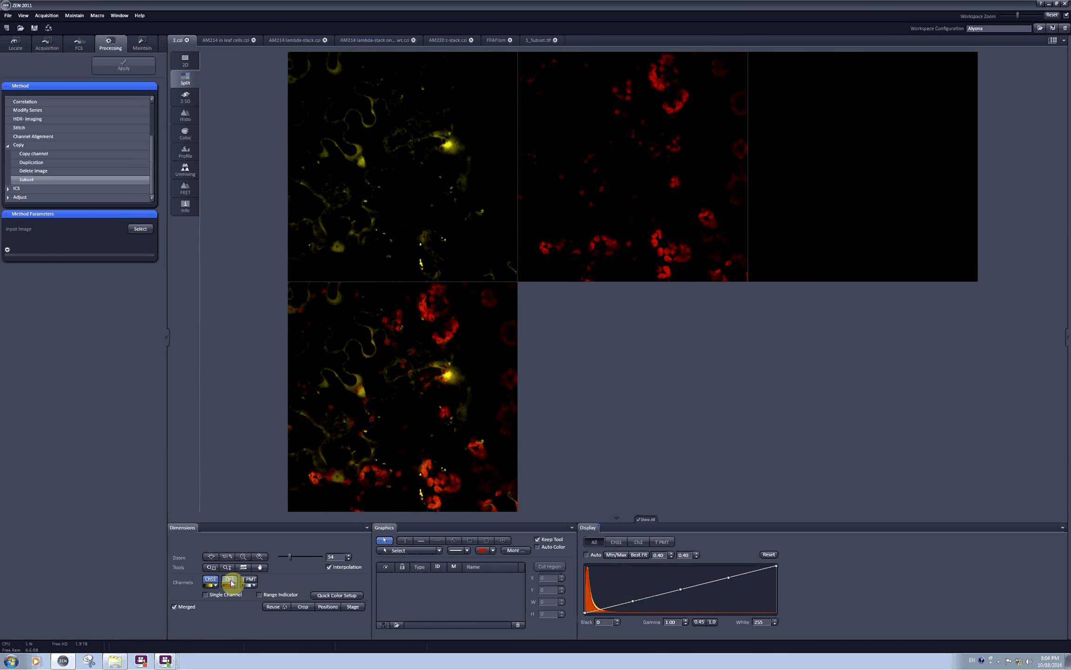
pyautogui.click(230, 579)
pyautogui.click(250, 580)
pyautogui.click(230, 580)
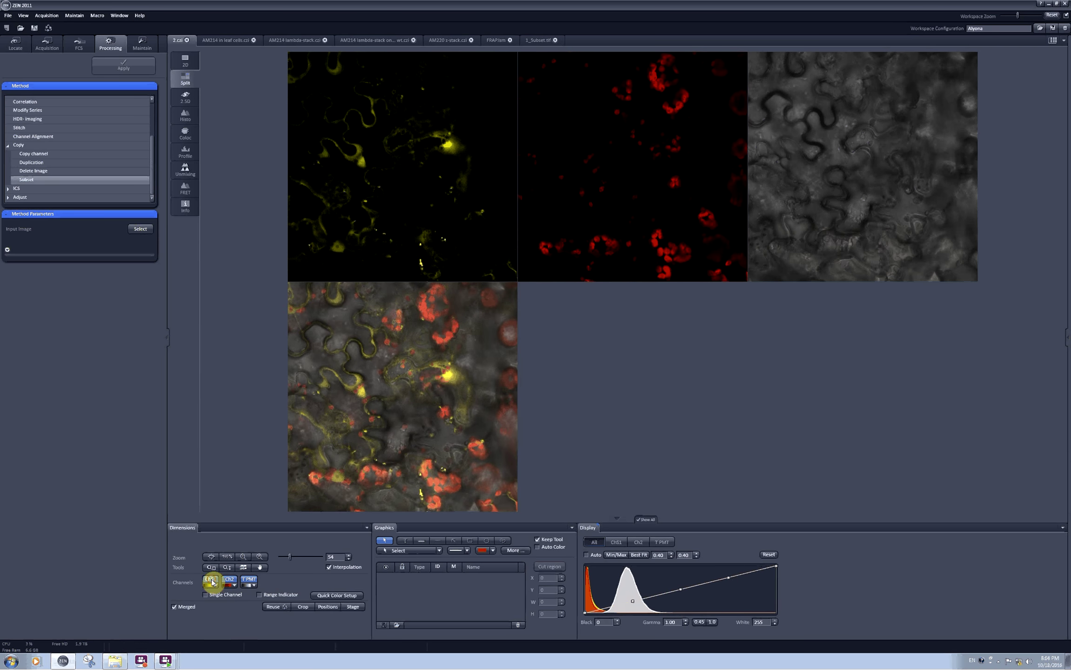
# Toggle the ChS1 and Ch2 channels off and back on, leaving all three visible.
pyautogui.click(210, 579)
pyautogui.click(230, 579)
pyautogui.click(211, 579)
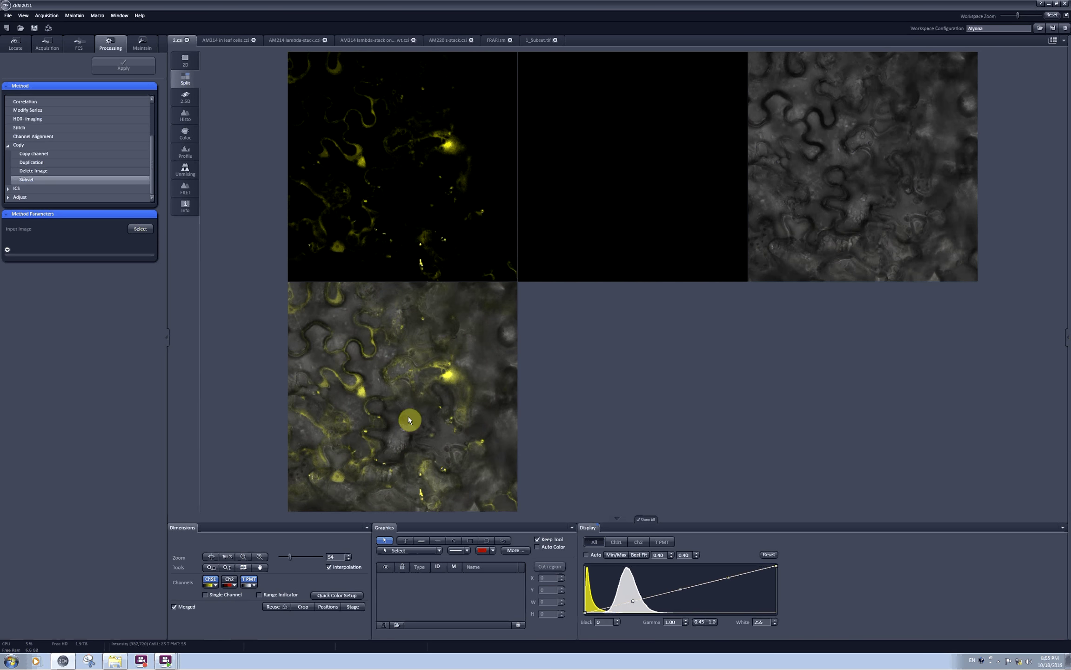
pyautogui.click(230, 580)
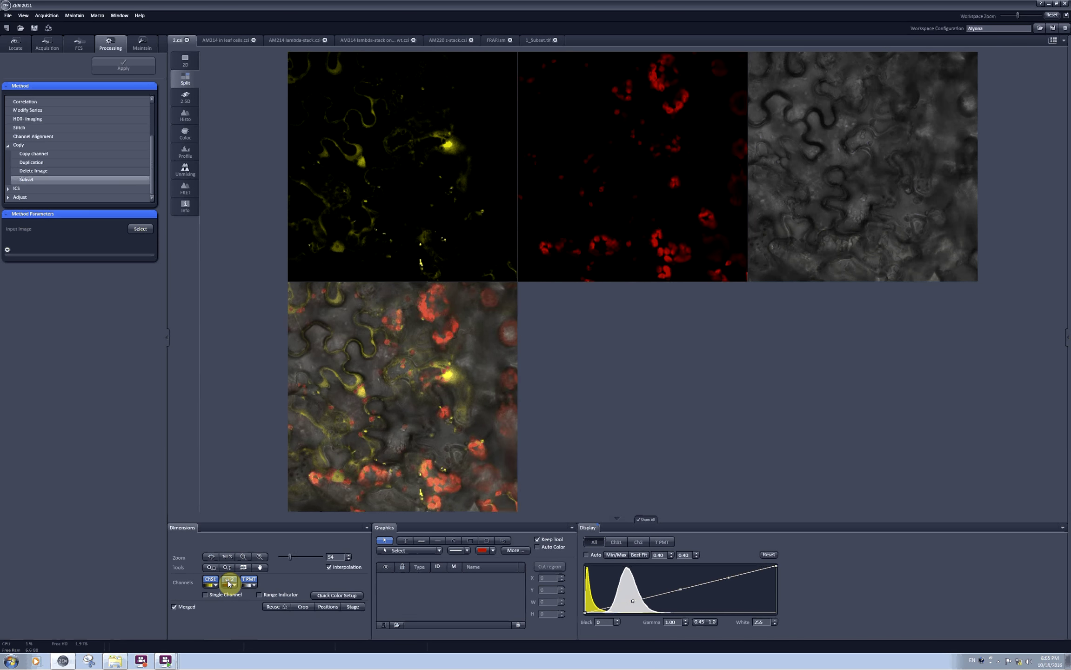
pyautogui.click(228, 580)
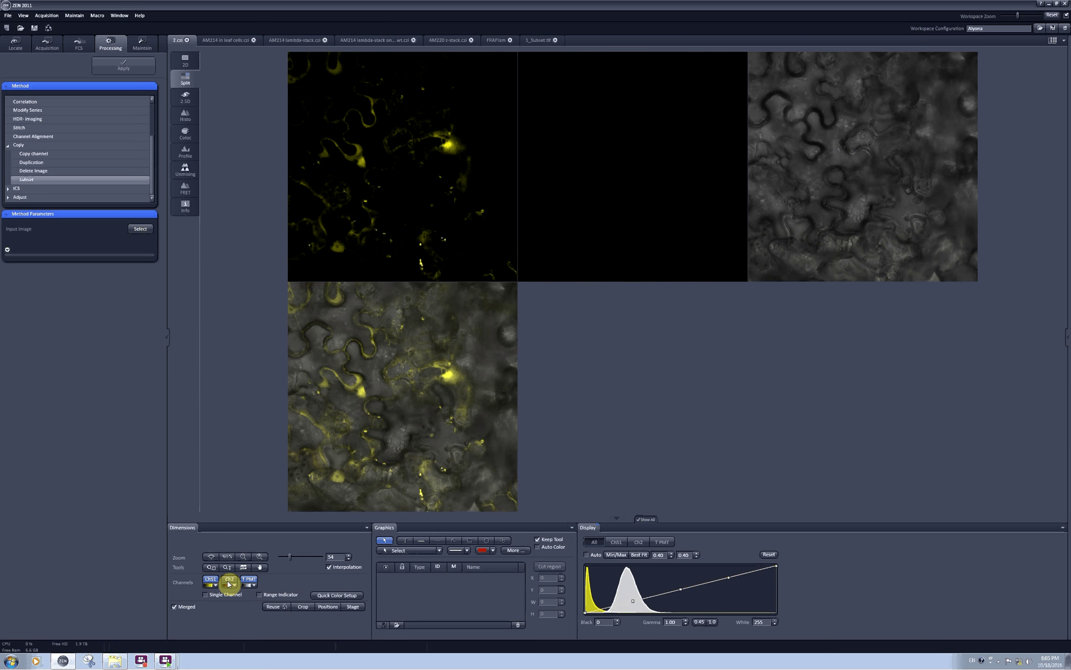
pyautogui.click(228, 581)
pyautogui.click(342, 596)
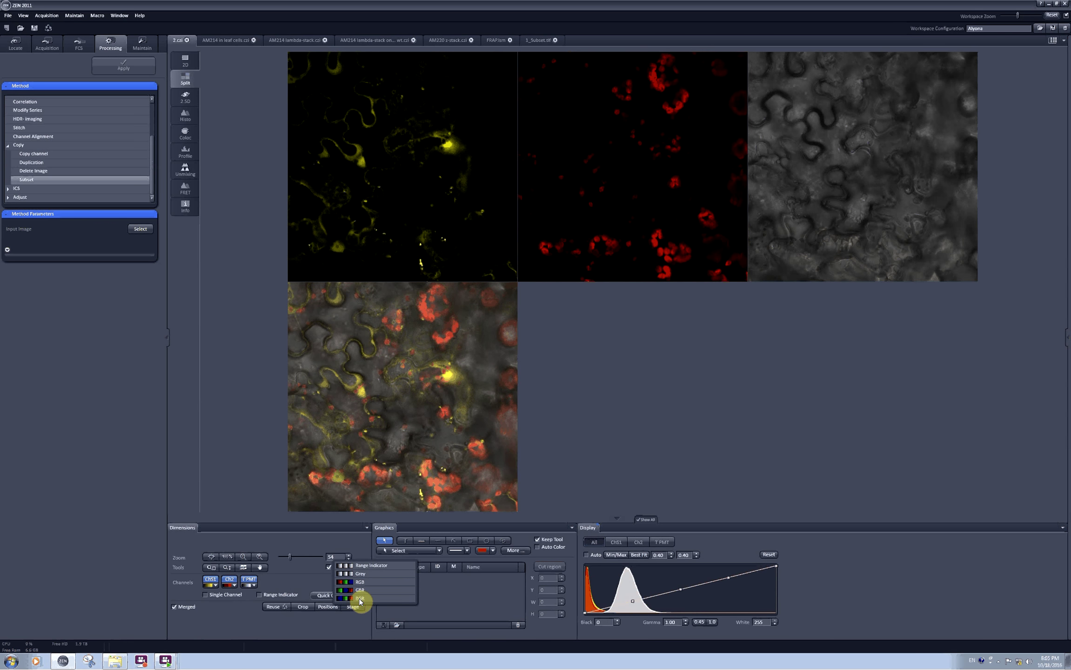
# Try the BGR, GBR and RGB colour setups, then show channels in Grey with Range Indicator.
pyautogui.click(321, 596)
pyautogui.click(350, 595)
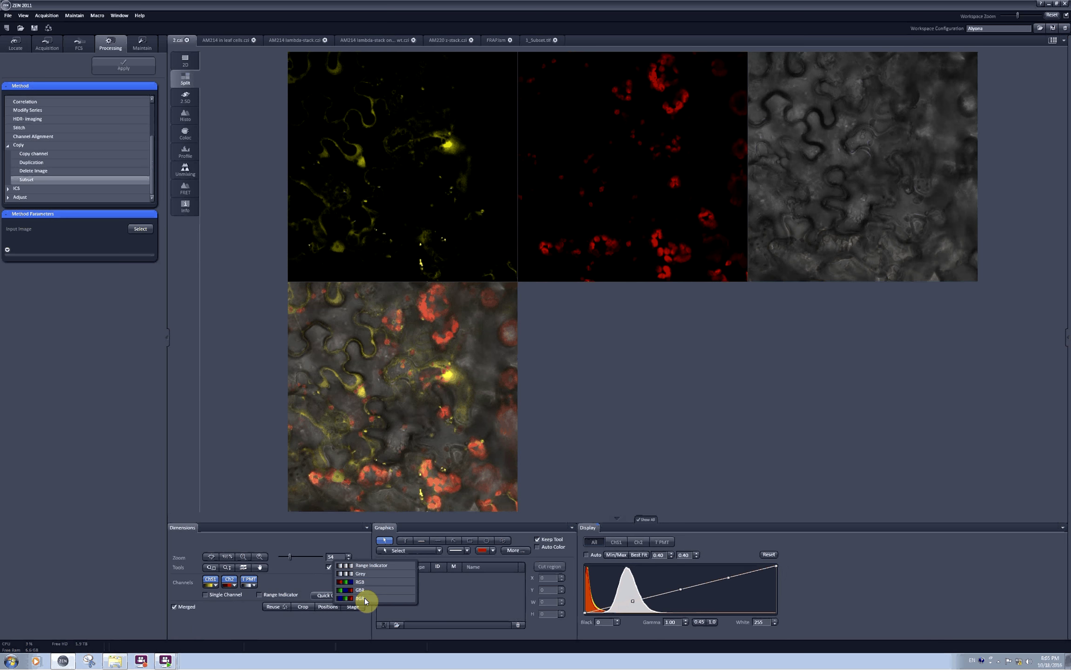
pyautogui.click(365, 599)
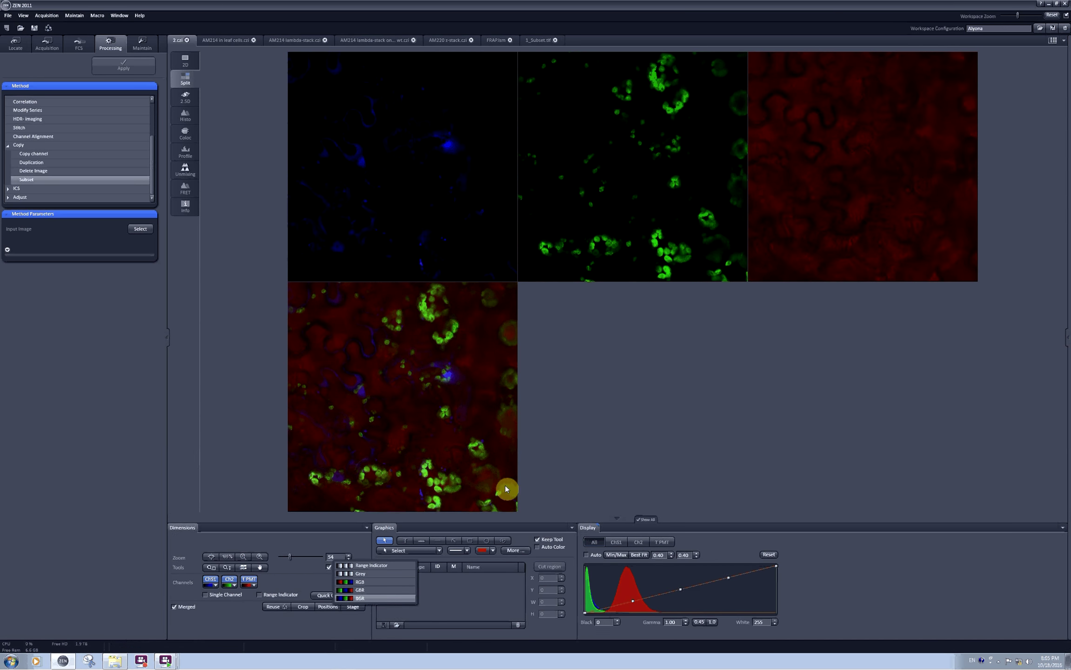
pyautogui.click(352, 591)
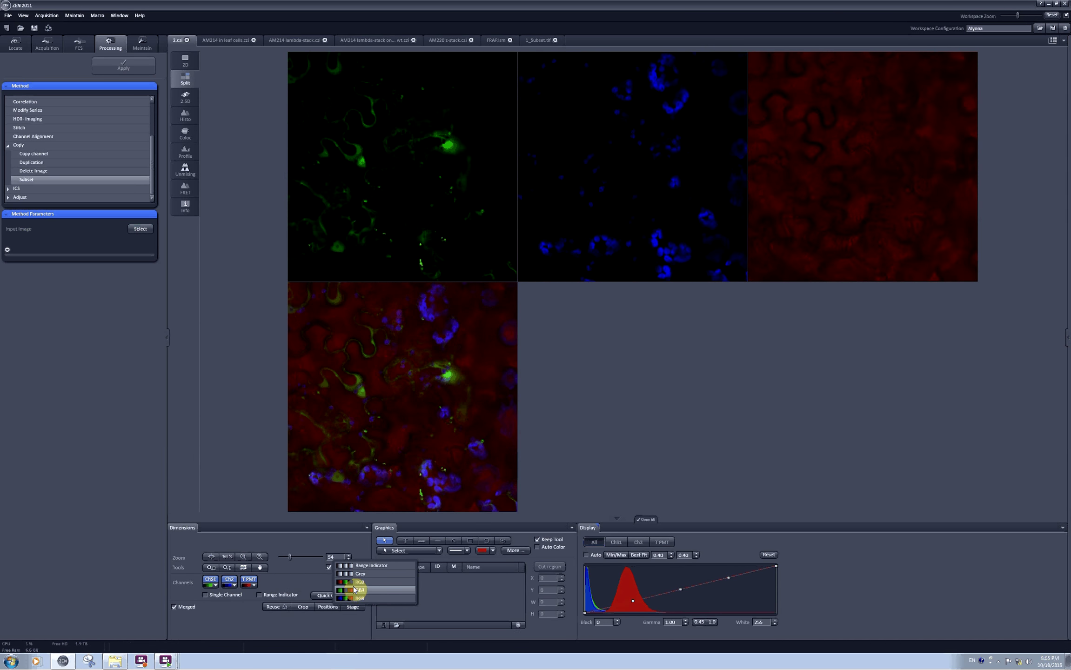
pyautogui.click(354, 581)
pyautogui.click(360, 574)
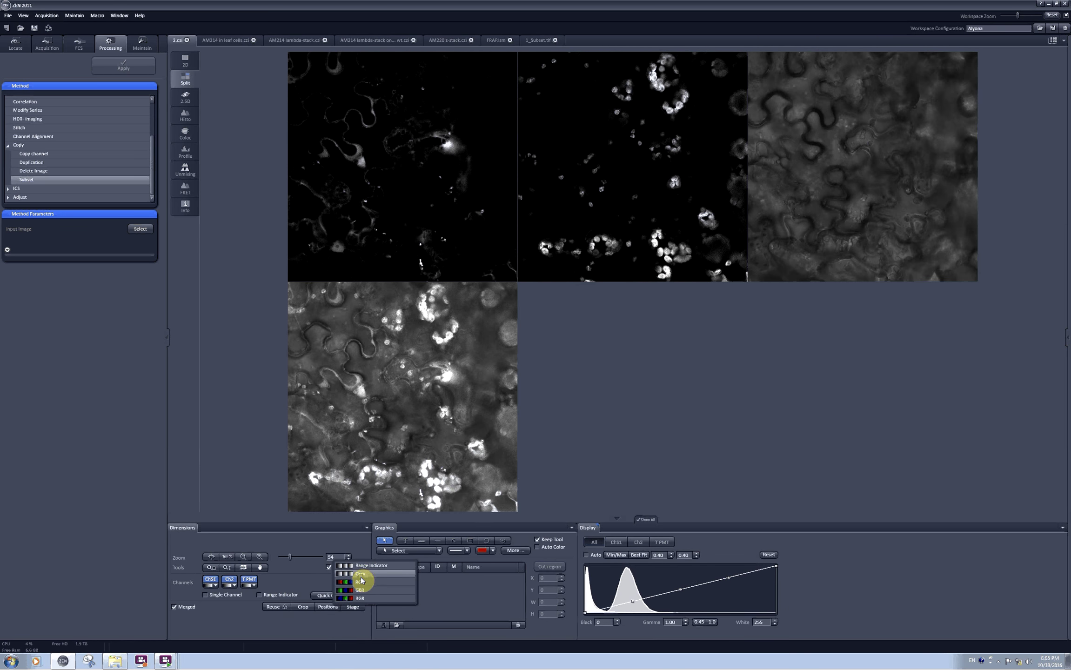
pyautogui.click(365, 565)
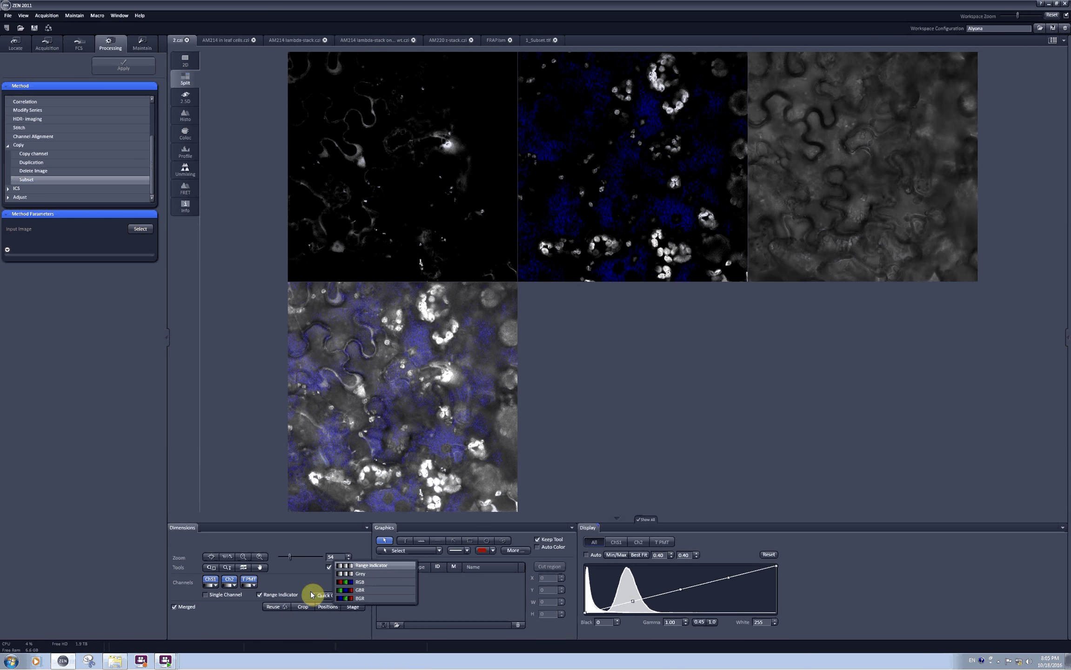
# Recolour ChS1 yellow and Ch2 red from their channel colour dropdowns.
pyautogui.click(214, 586)
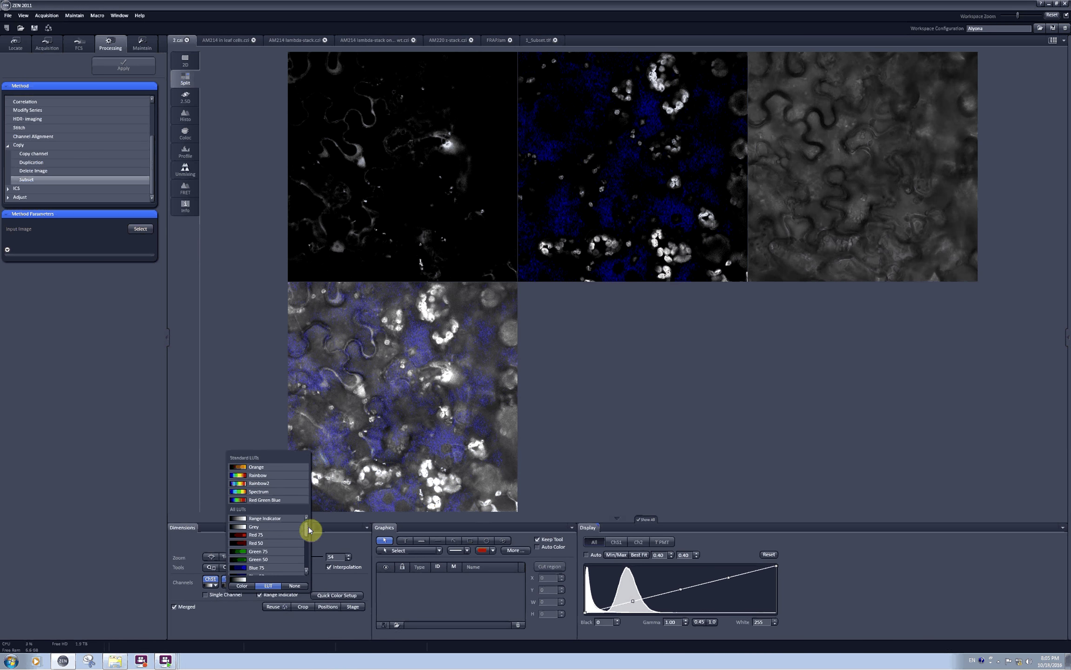
pyautogui.click(242, 585)
pyautogui.click(256, 573)
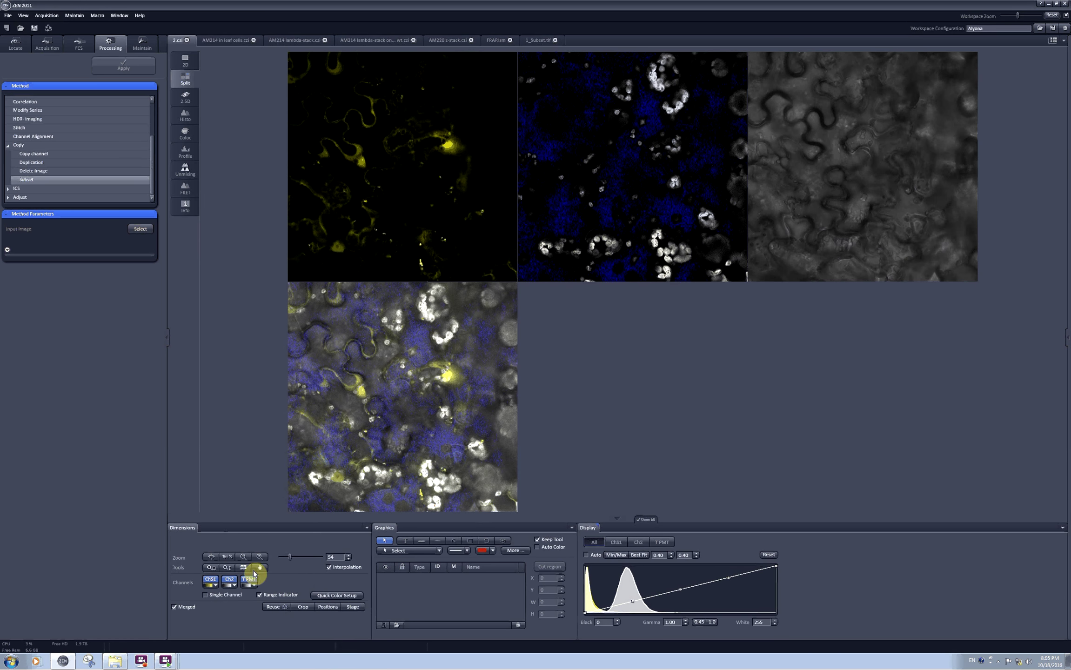
pyautogui.click(235, 587)
pyautogui.click(276, 546)
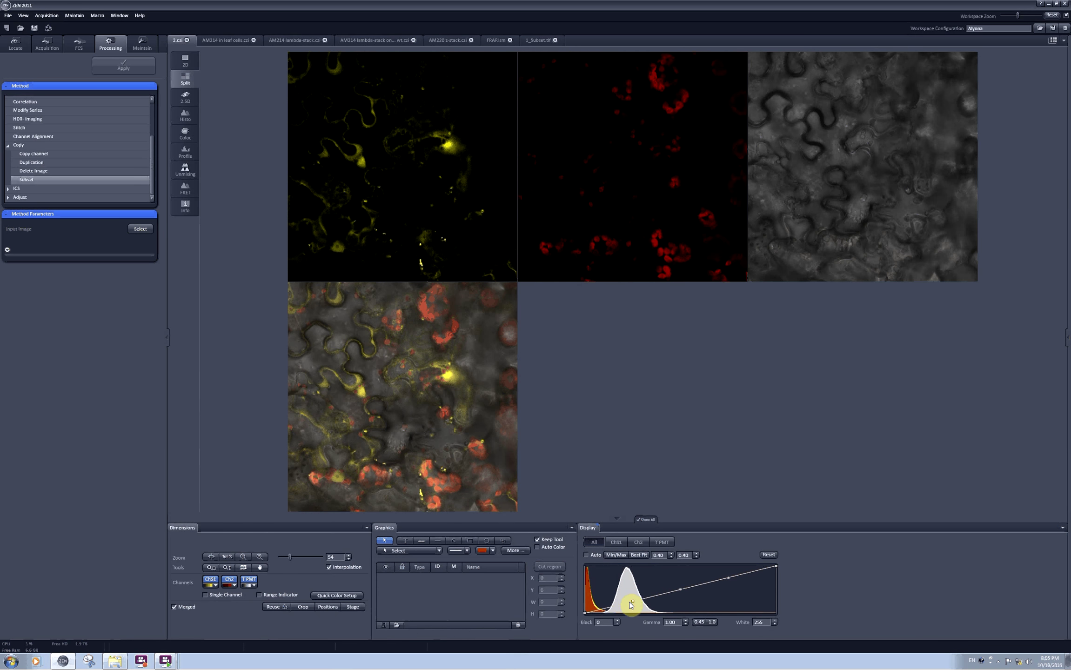
# Try raising the display gamma to 1.31, then reset all channels back to gamma 1.00.
pyautogui.moveTo(631, 600)
pyautogui.mouseDown()
pyautogui.moveTo(625, 587)
pyautogui.moveTo(634, 604)
pyautogui.mouseUp()
pyautogui.moveTo(764, 561); pyautogui.dragTo(769, 558)
pyautogui.click(769, 555)
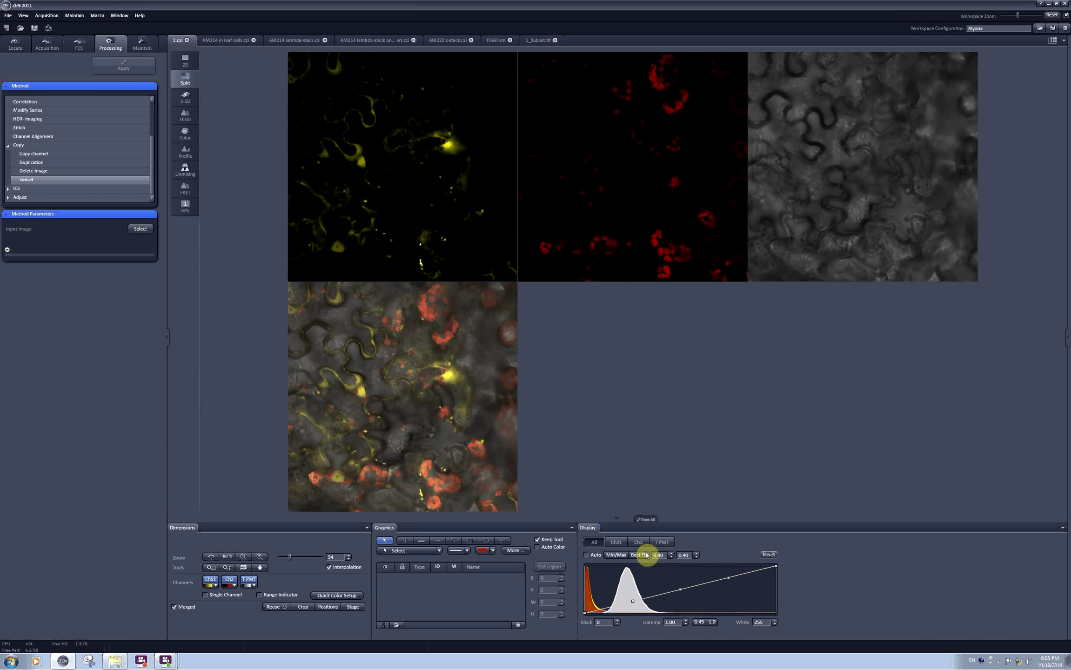
# Lower only the ChS1 channel's gamma to 0.81 so the yellow channel brightens.
pyautogui.click(617, 543)
pyautogui.moveTo(633, 601); pyautogui.dragTo(642, 581)
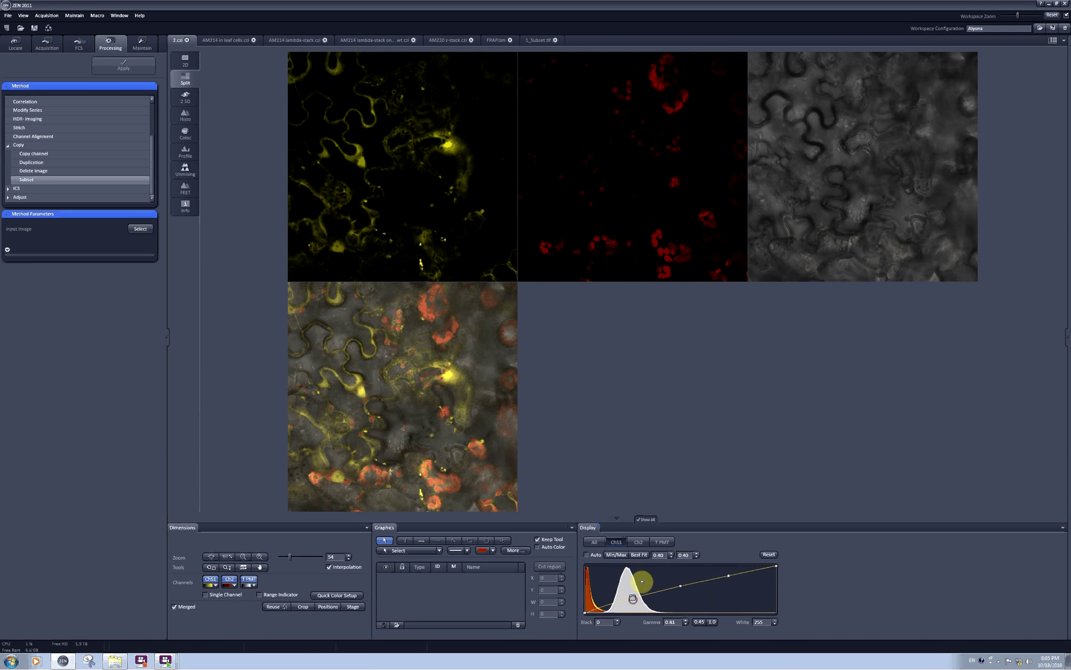
pyautogui.click(641, 544)
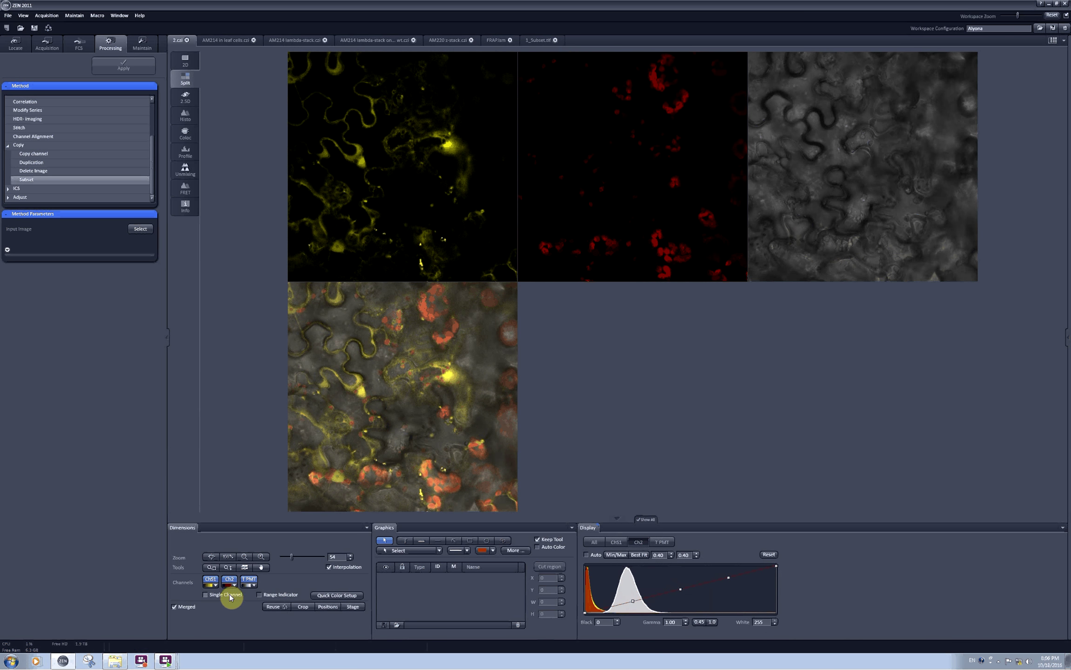
# Turn on Single Channel mode and cycle through the Ch2, T PMT and ChS1 channels individually.
pyautogui.click(206, 596)
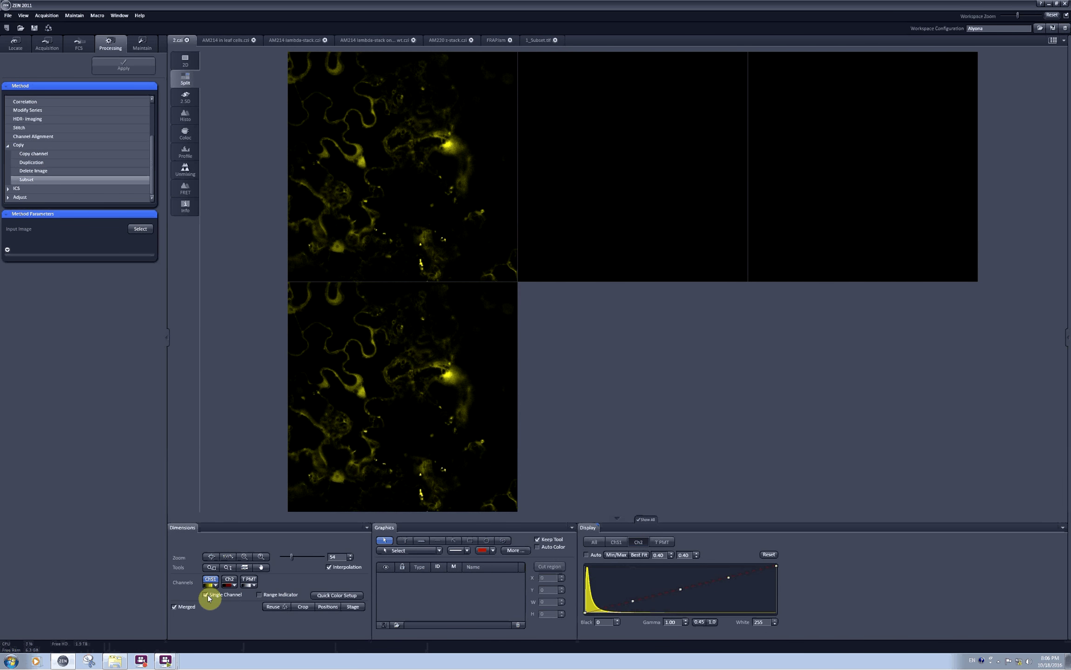
pyautogui.click(230, 580)
pyautogui.click(248, 579)
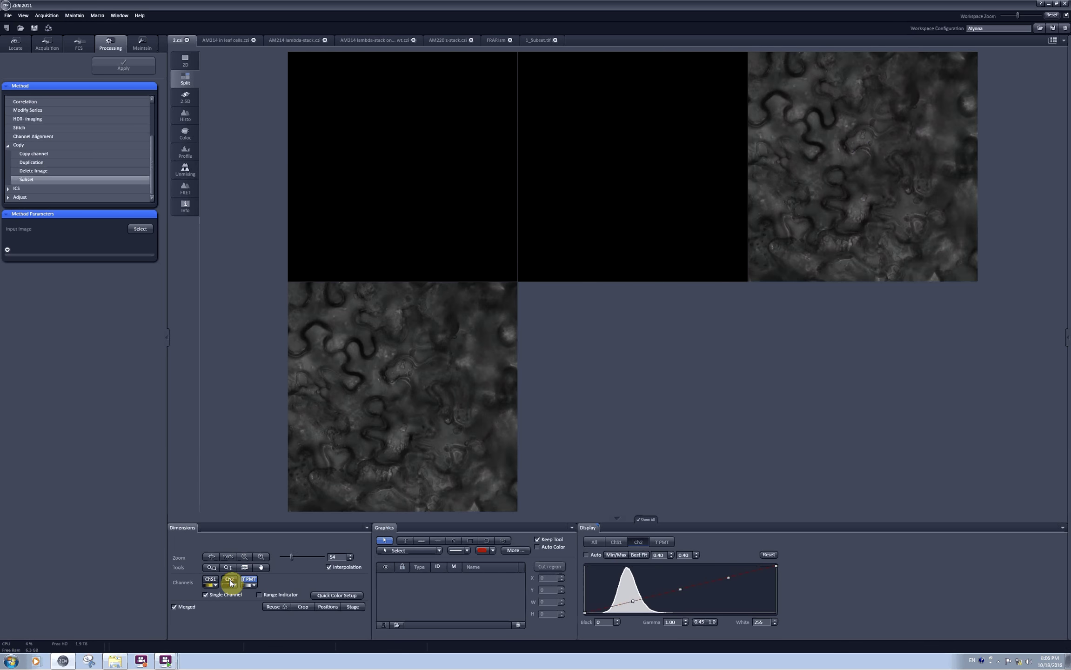
pyautogui.click(230, 580)
pyautogui.click(210, 580)
pyautogui.click(230, 580)
pyautogui.click(249, 580)
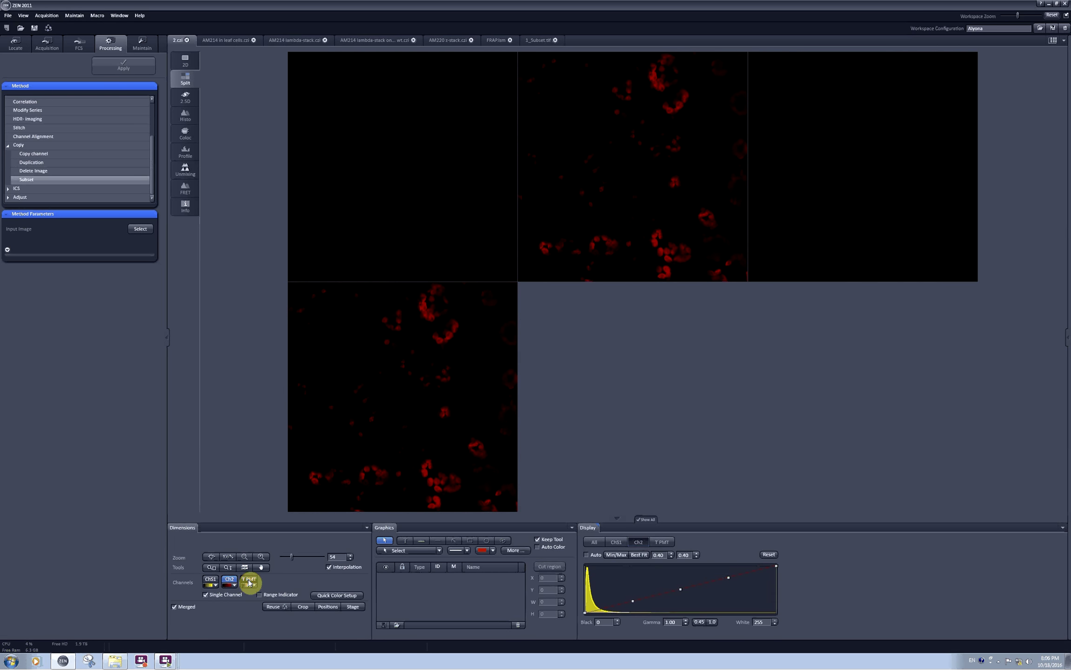
pyautogui.click(209, 580)
# Toggle single-channel mode off and back on, settling on the red Ch2 channel alone.
pyautogui.click(214, 596)
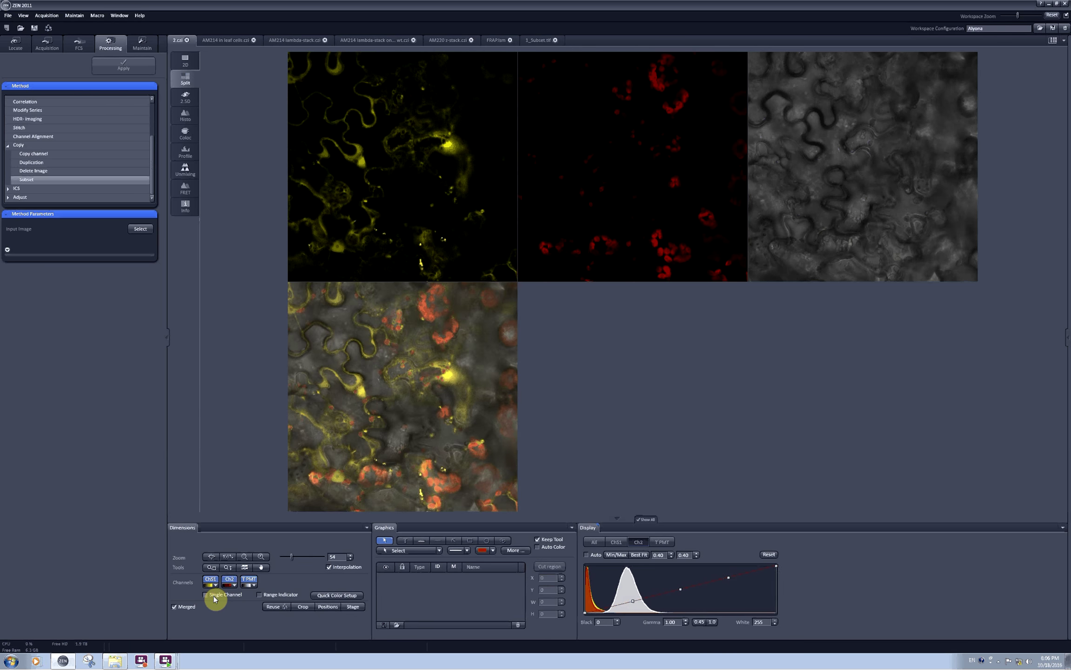
pyautogui.click(214, 596)
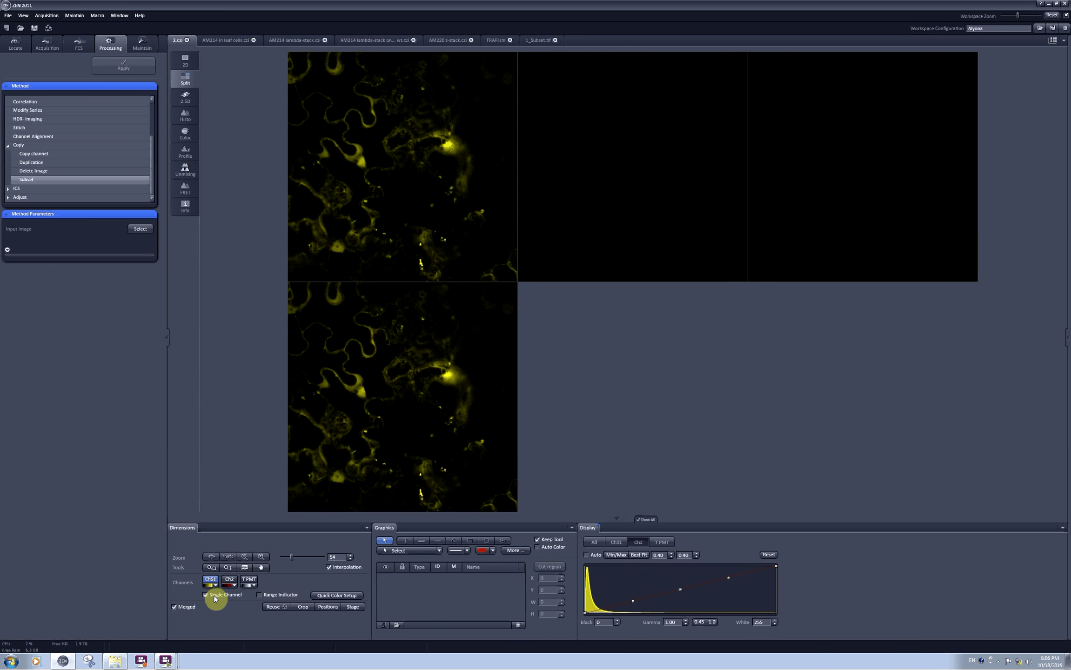
pyautogui.click(230, 579)
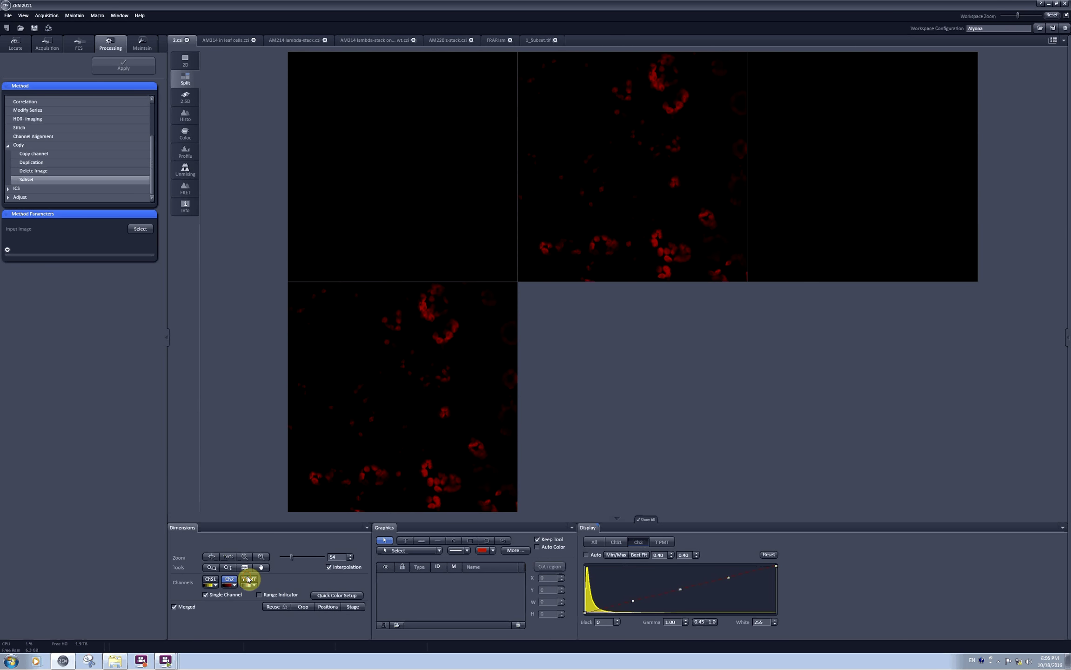